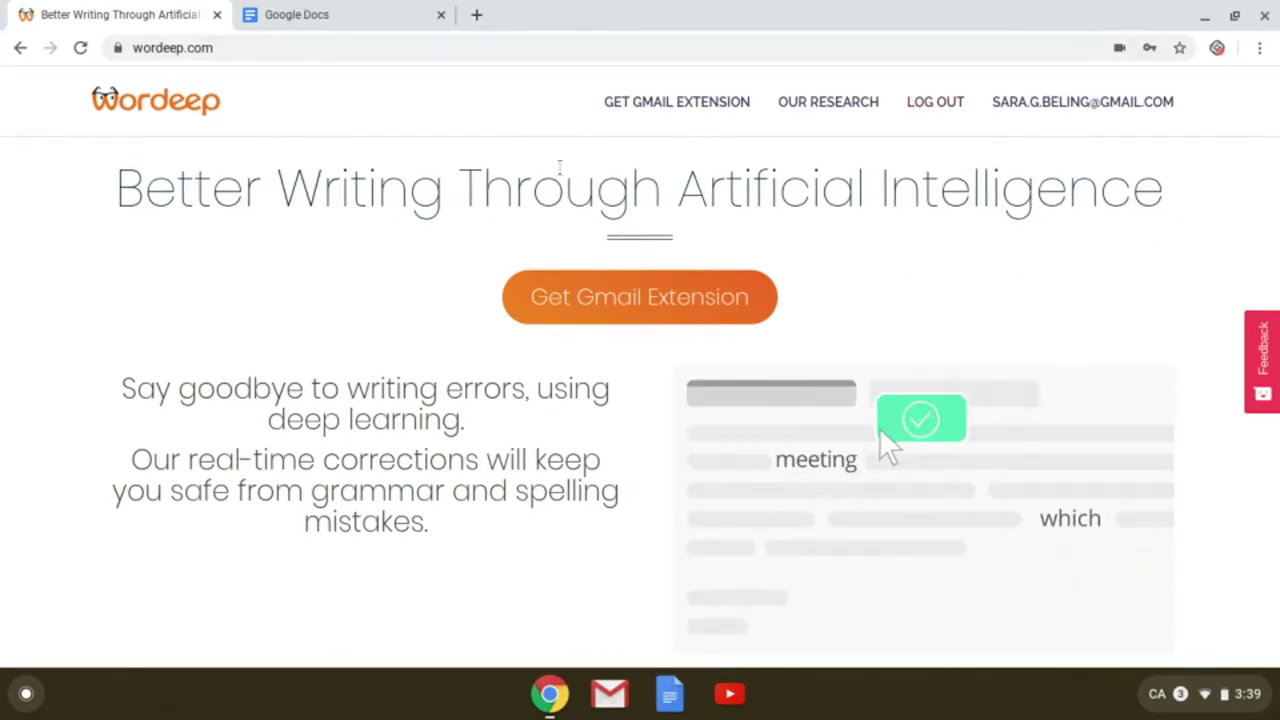
Open the Physical Literacy Assignment document from the Google Docs recent documents
{"action": "left_click", "coordinate": [358, 23]}
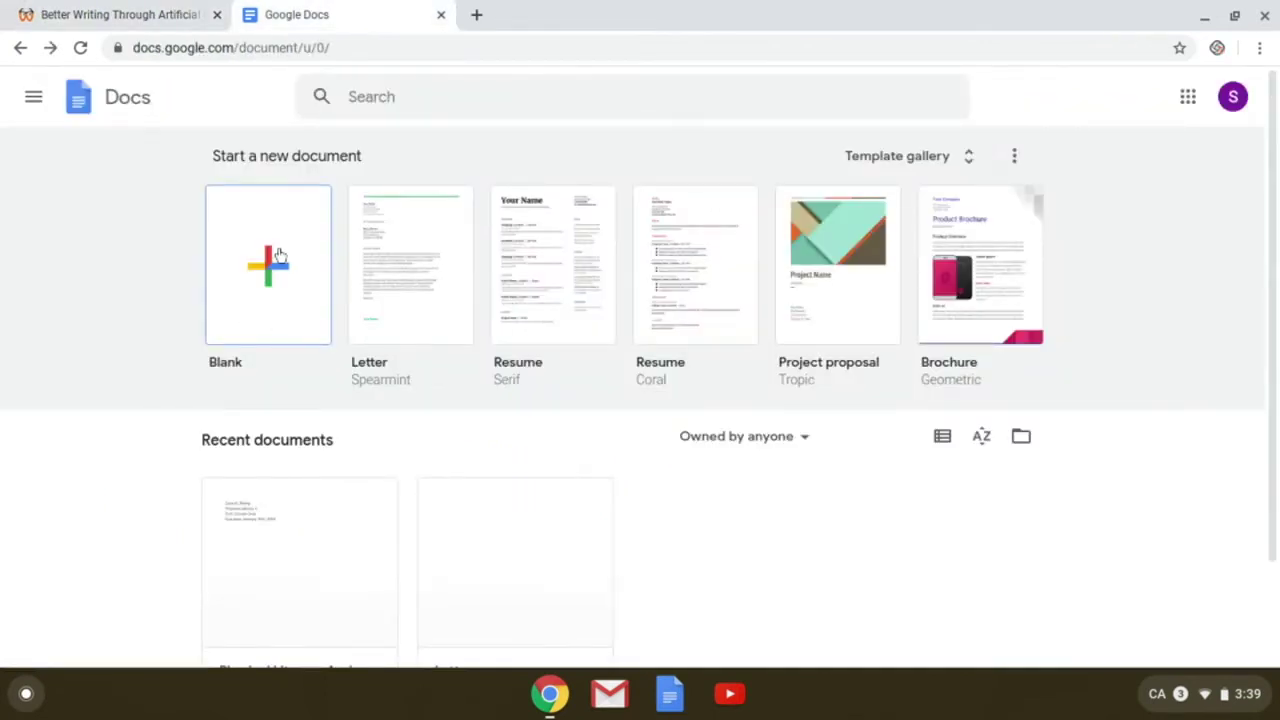
{"action": "scroll", "coordinate": [279, 256], "scroll_direction": "down", "scroll_amount": 2}
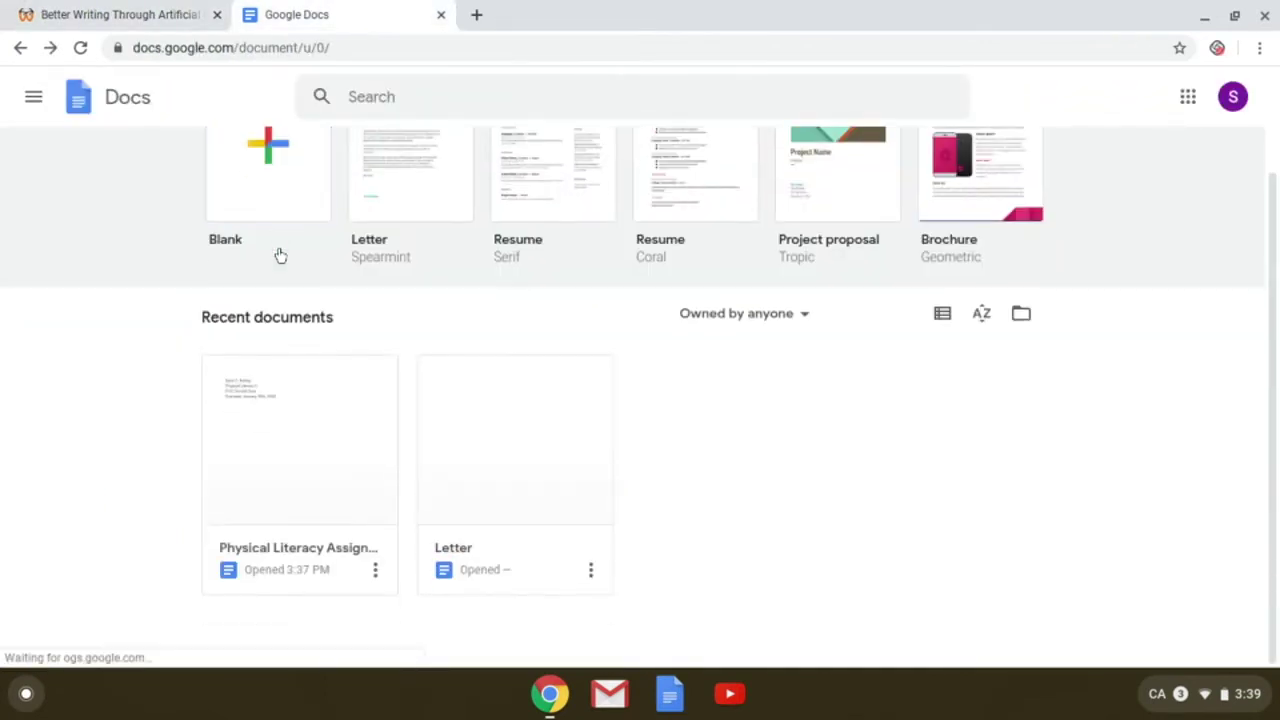
{"action": "left_click", "coordinate": [296, 463]}
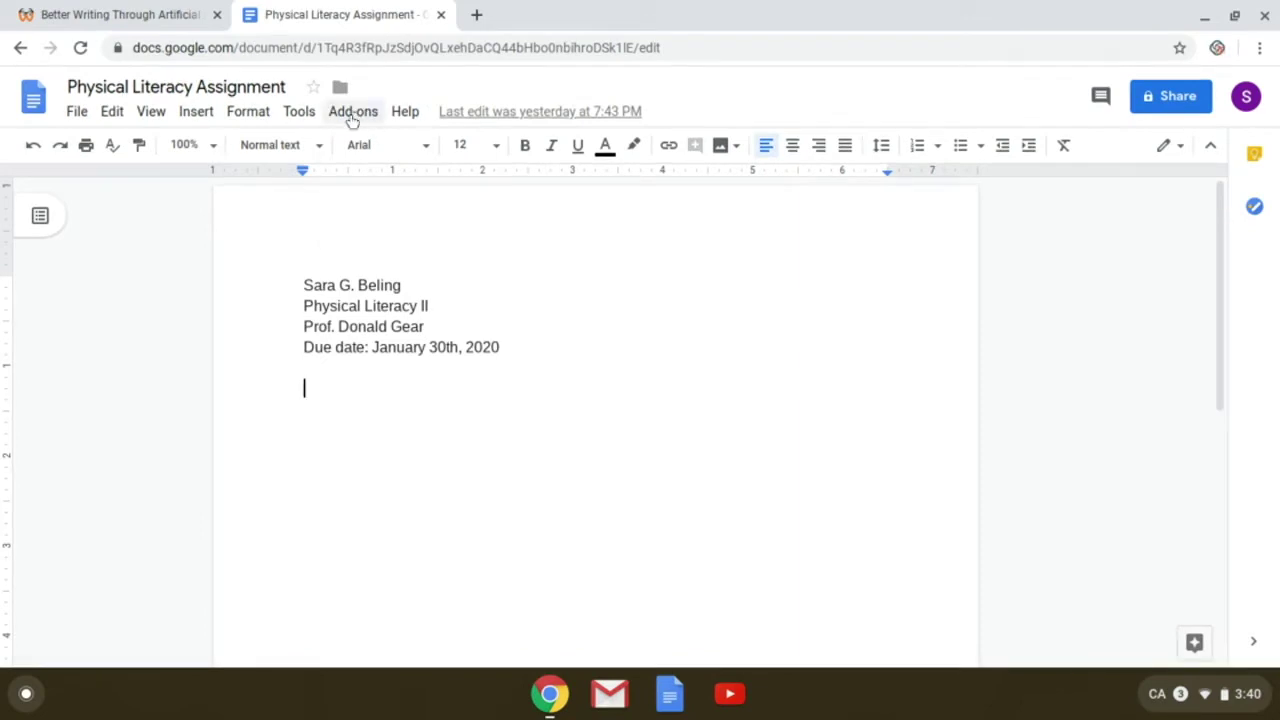
{"action": "left_click", "coordinate": [353, 113]}
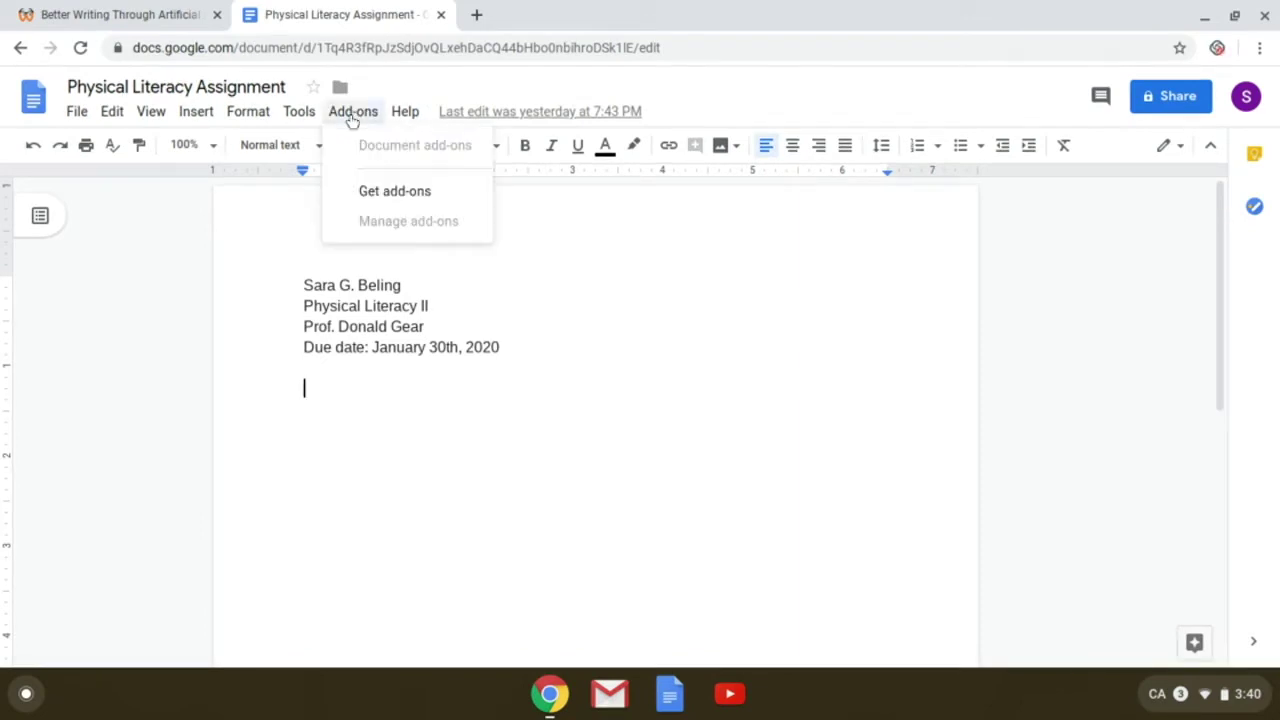
Search the add-on store for 'wordeep' and open the Wordeep Google Doc Add-On page
{"action": "left_click", "coordinate": [417, 195]}
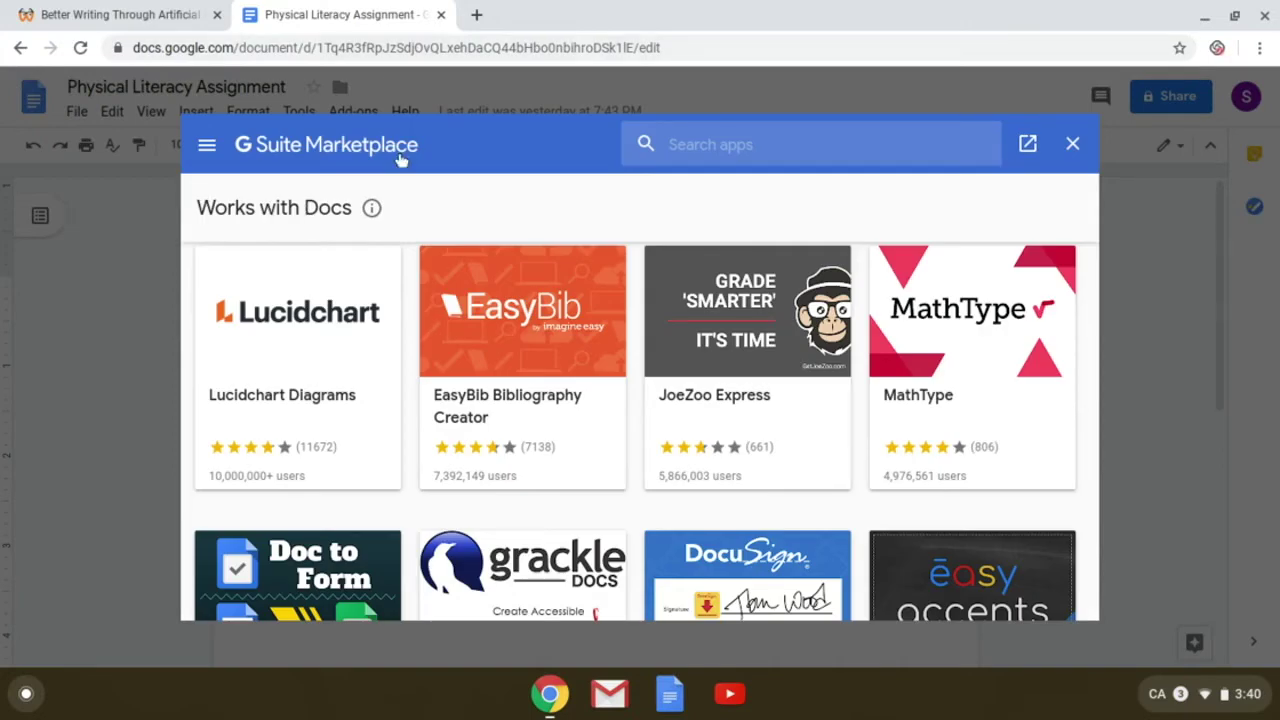
{"action": "left_click", "coordinate": [723, 143]}
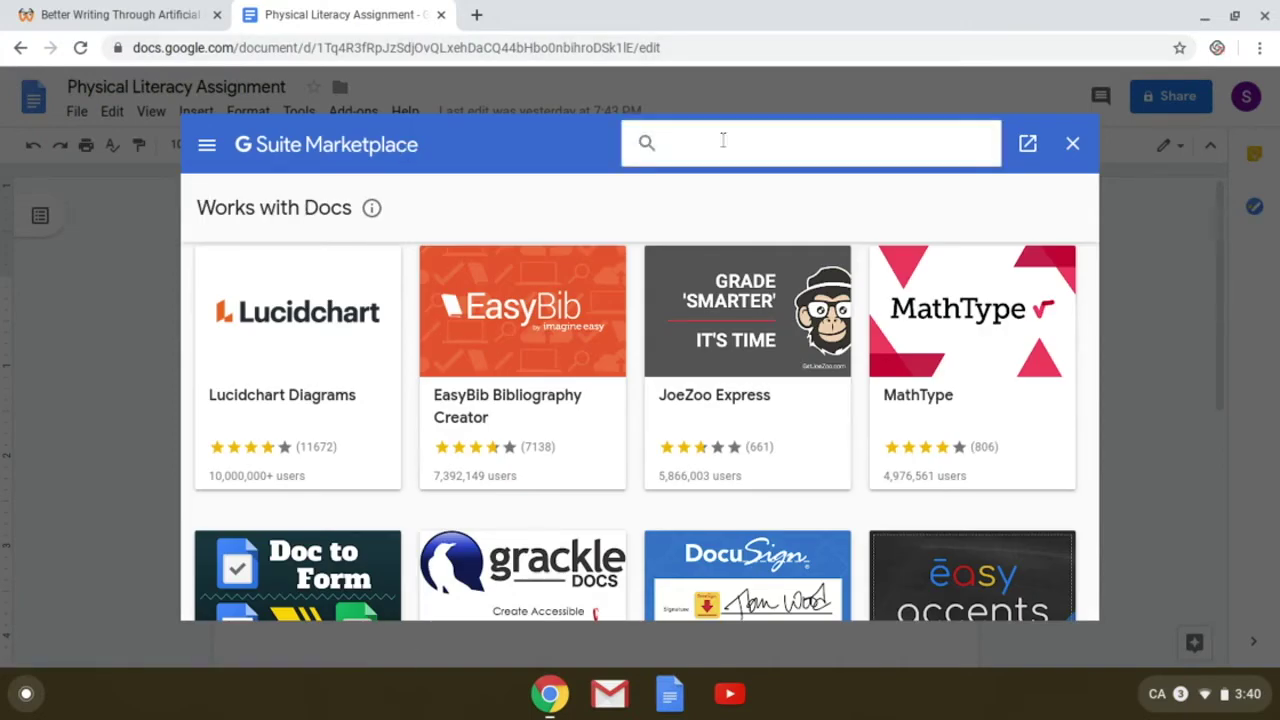
{"action": "type", "text": "wordeep"}
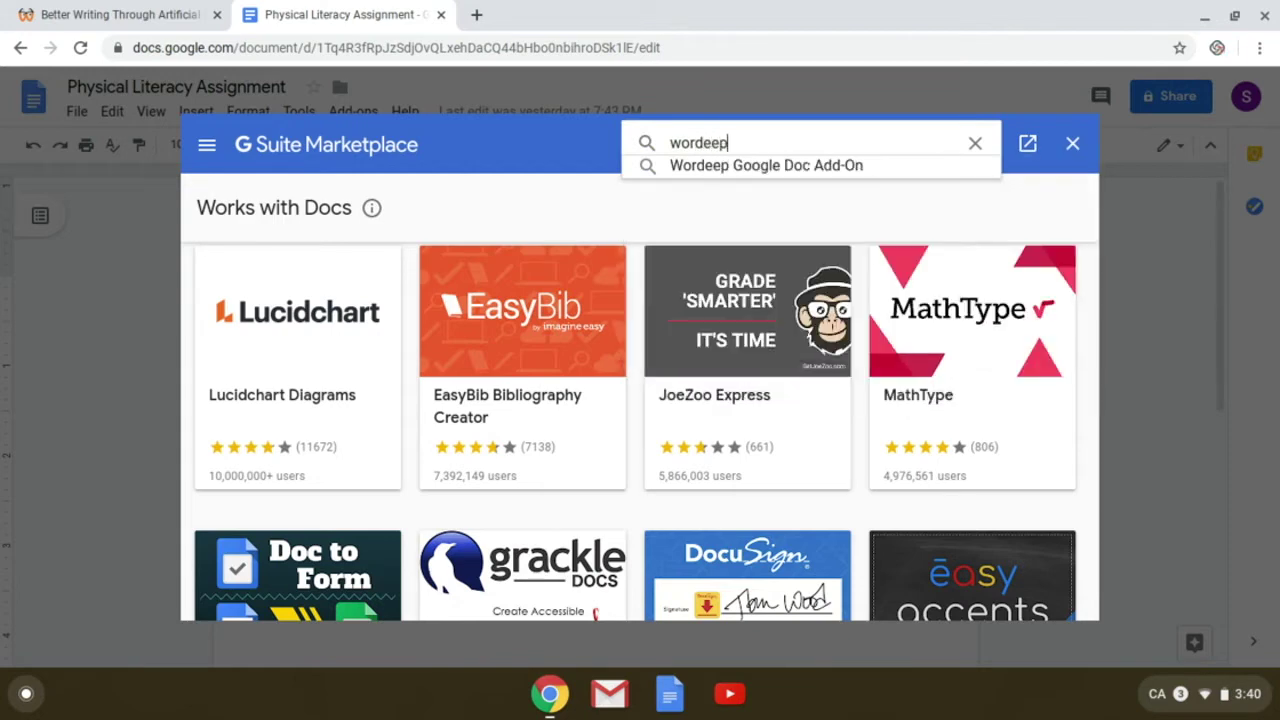
{"action": "left_click", "coordinate": [770, 166]}
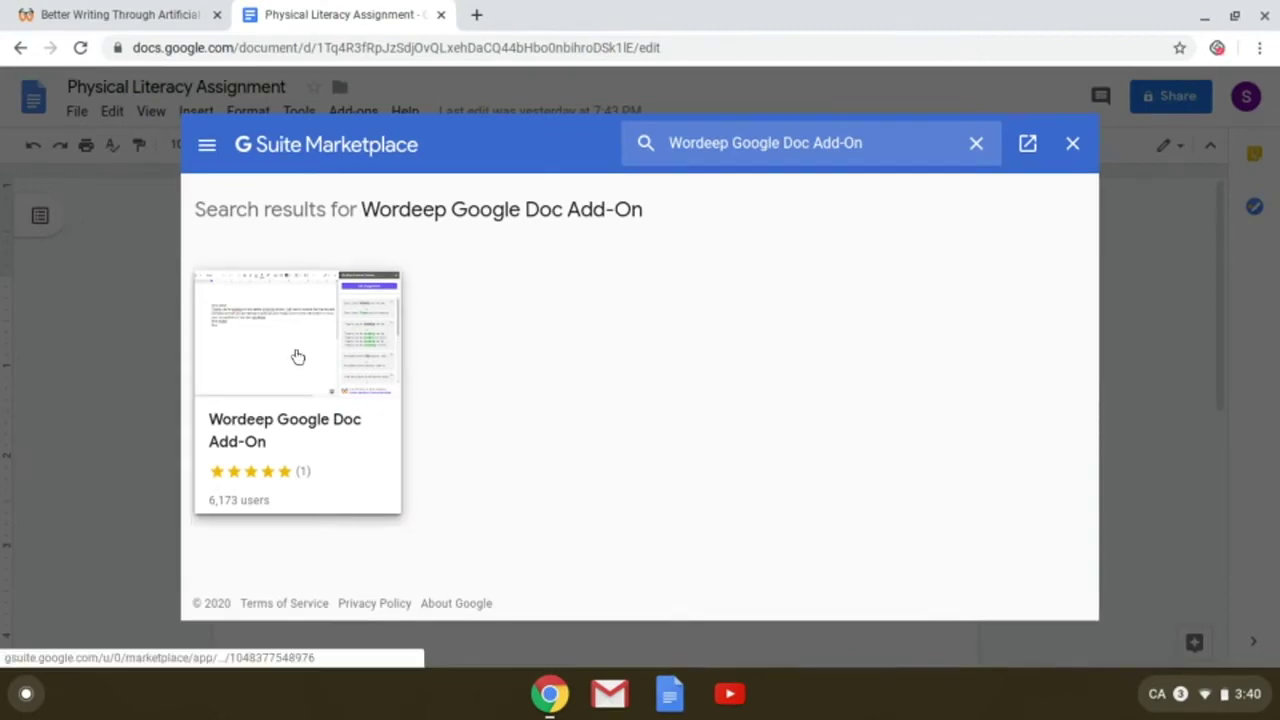
{"action": "left_click", "coordinate": [300, 448]}
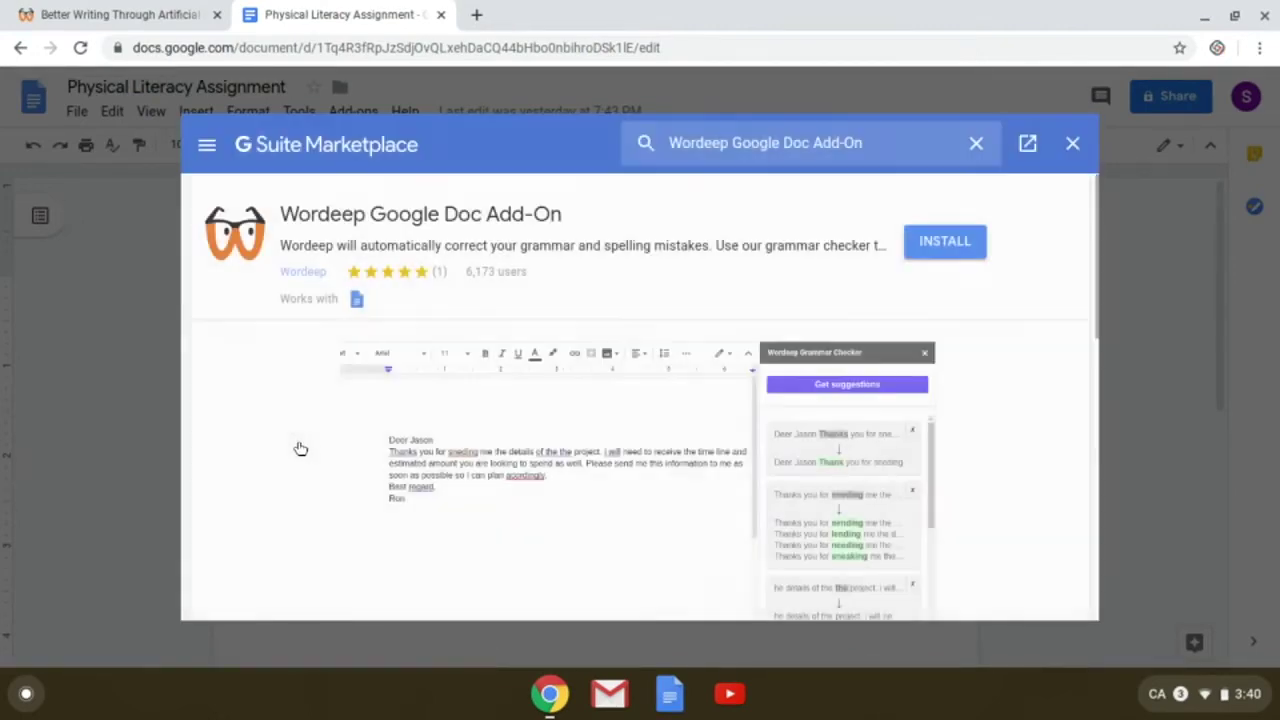
{"action": "left_click", "coordinate": [942, 248]}
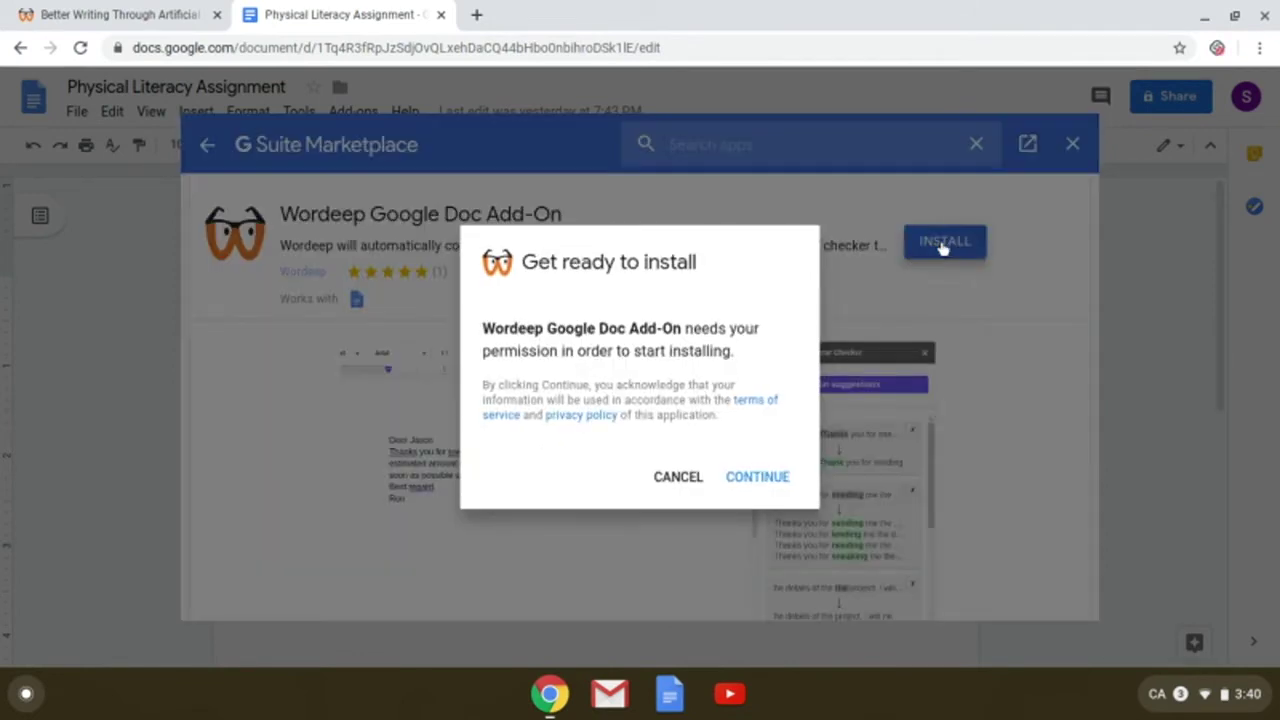
Install Wordeep, choose the signed-in Google account, and allow the add-on access
{"action": "left_click", "coordinate": [760, 480]}
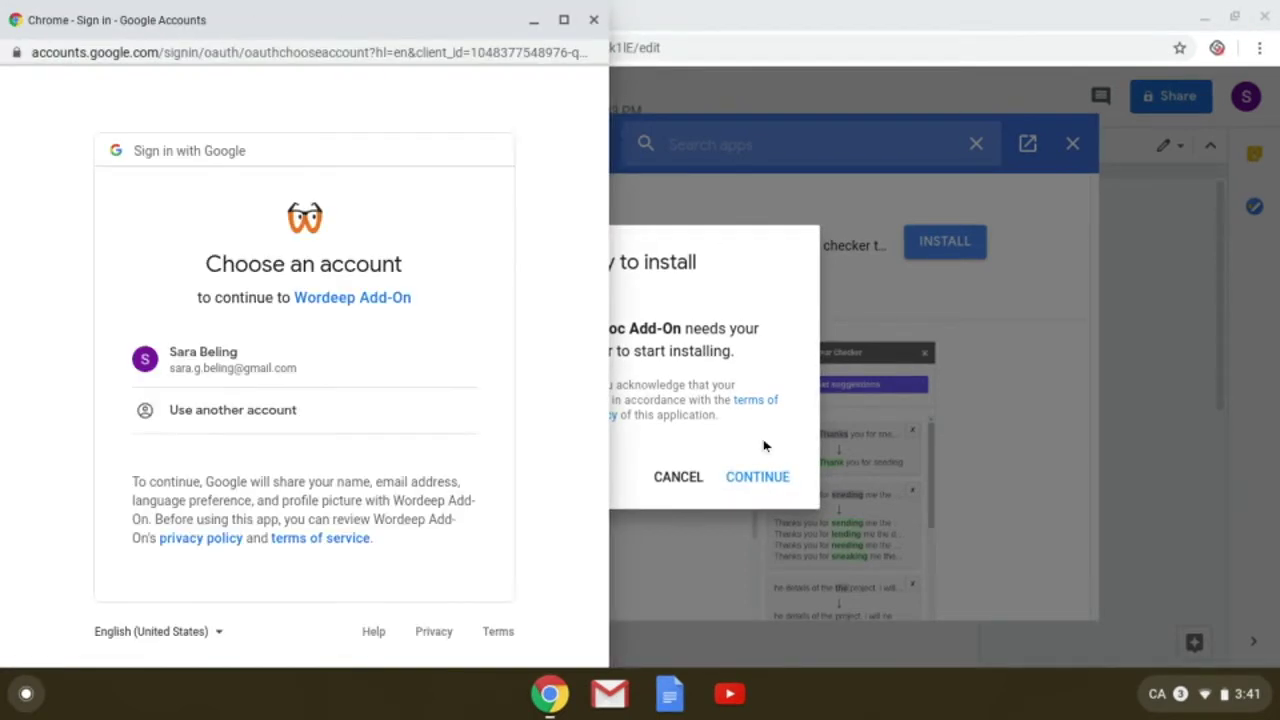
{"action": "left_click", "coordinate": [311, 357]}
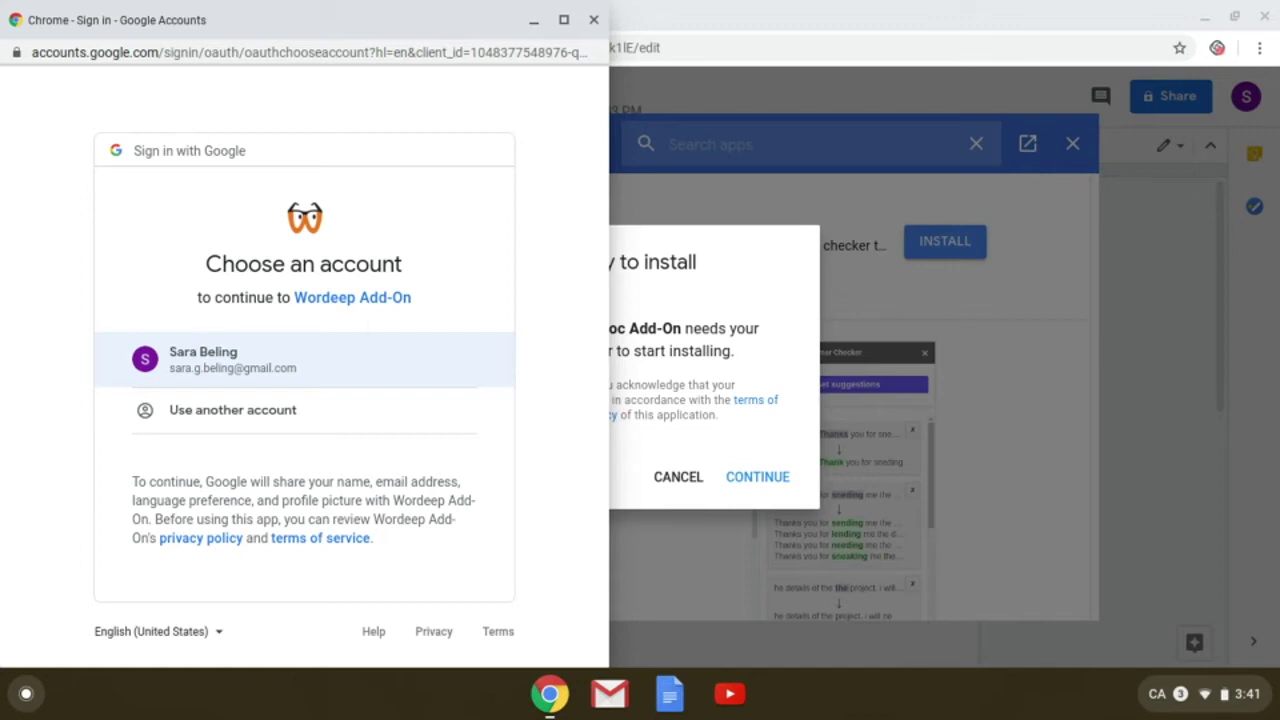
{"action": "left_click", "coordinate": [309, 357]}
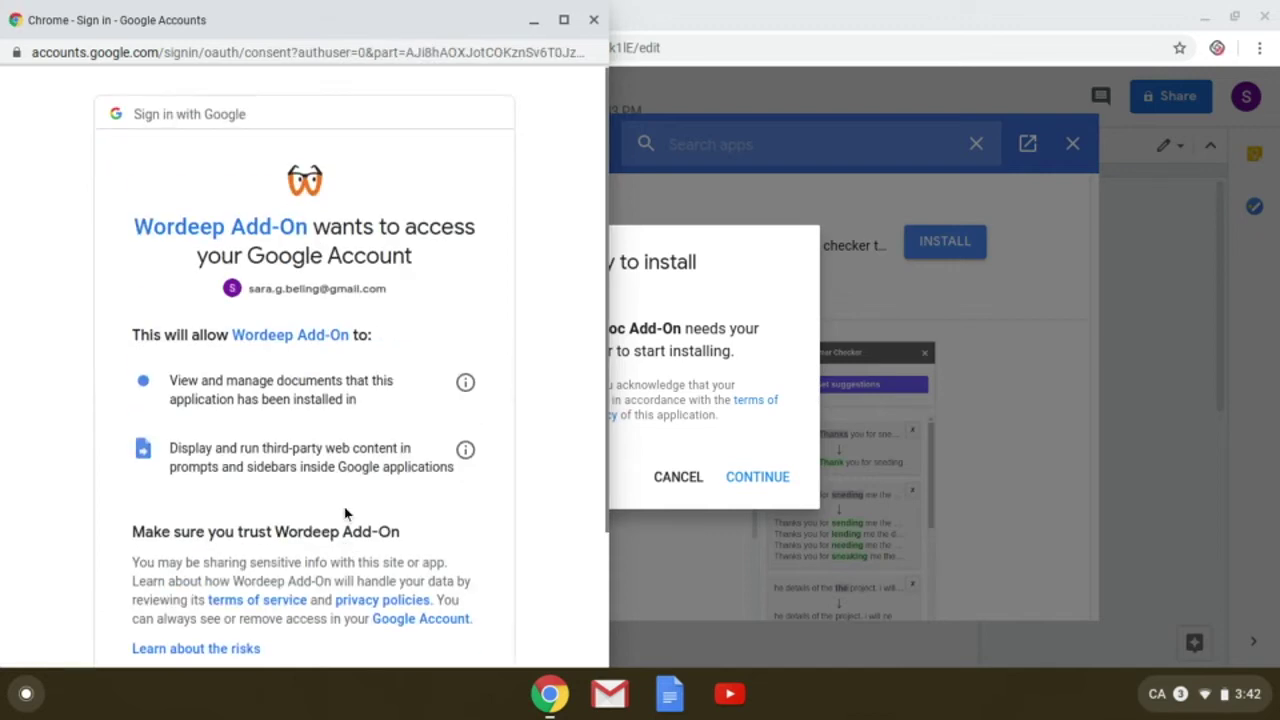
{"action": "scroll", "coordinate": [345, 513], "scroll_direction": "down", "scroll_amount": 3}
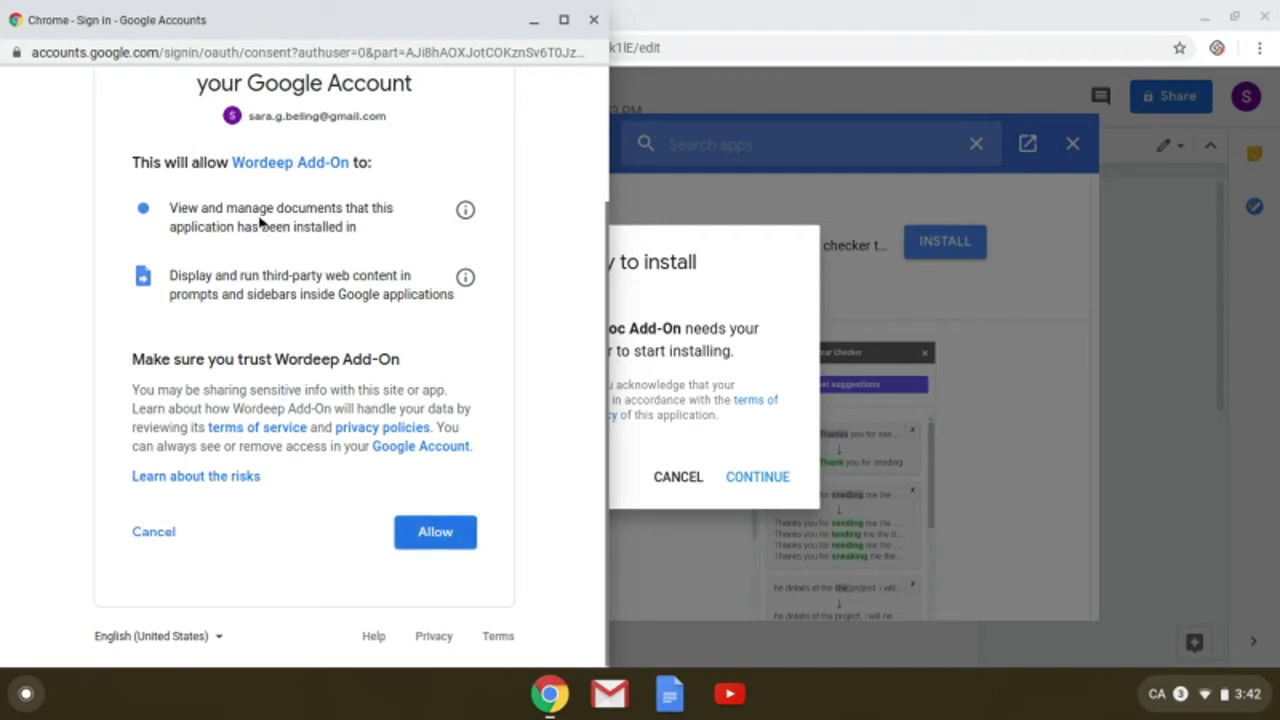
{"action": "left_click", "coordinate": [437, 533]}
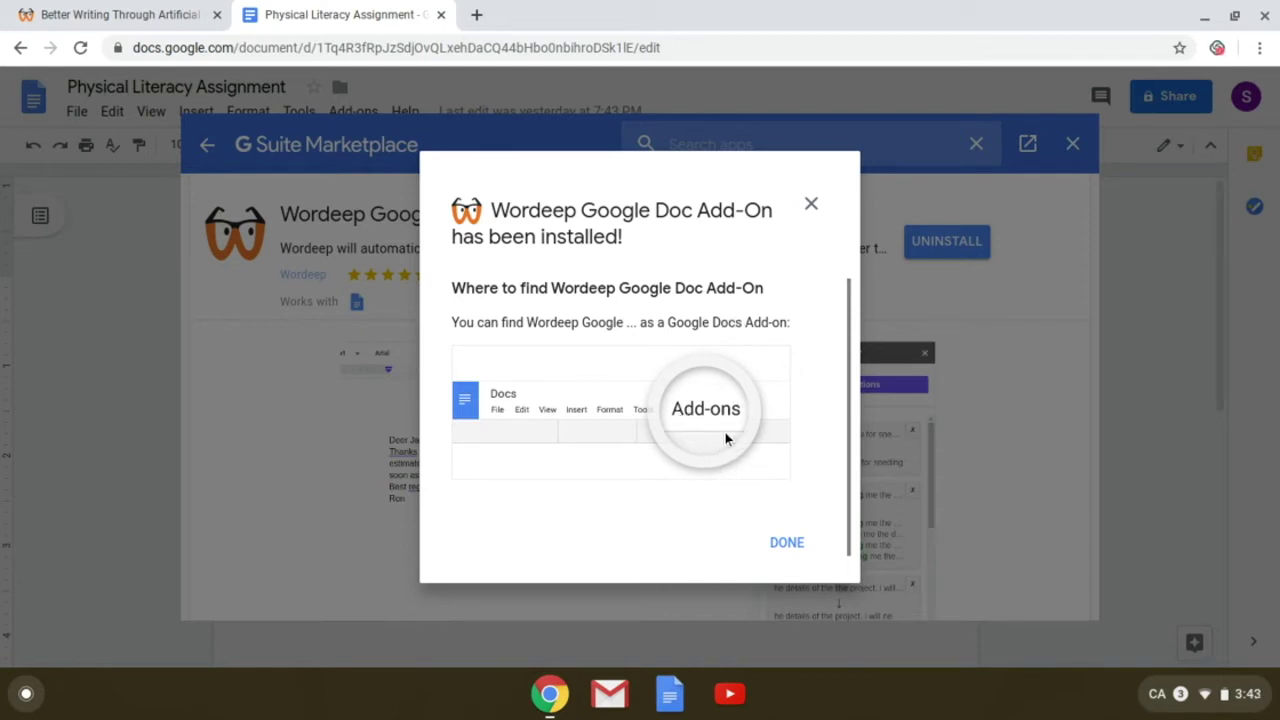
Close the Marketplace and start Wordeep Google Doc Add-On from the Add-ons menu
{"action": "left_click", "coordinate": [786, 548]}
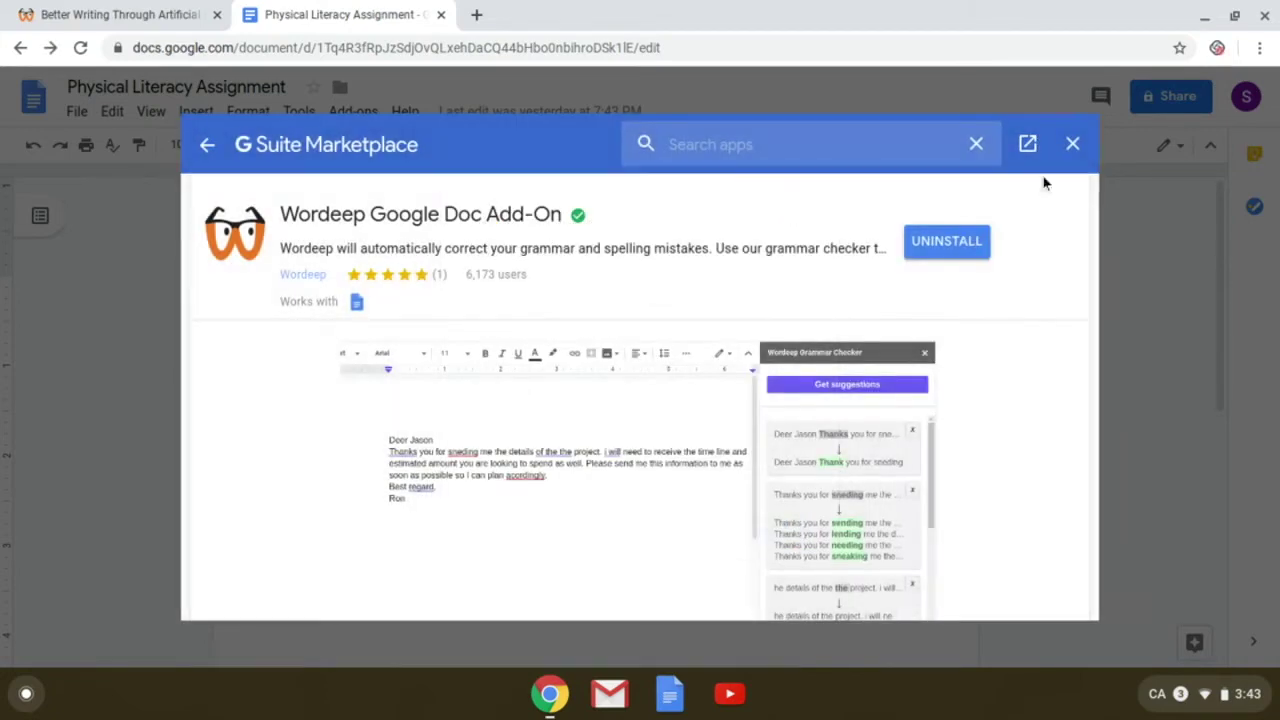
{"action": "left_click", "coordinate": [1072, 144]}
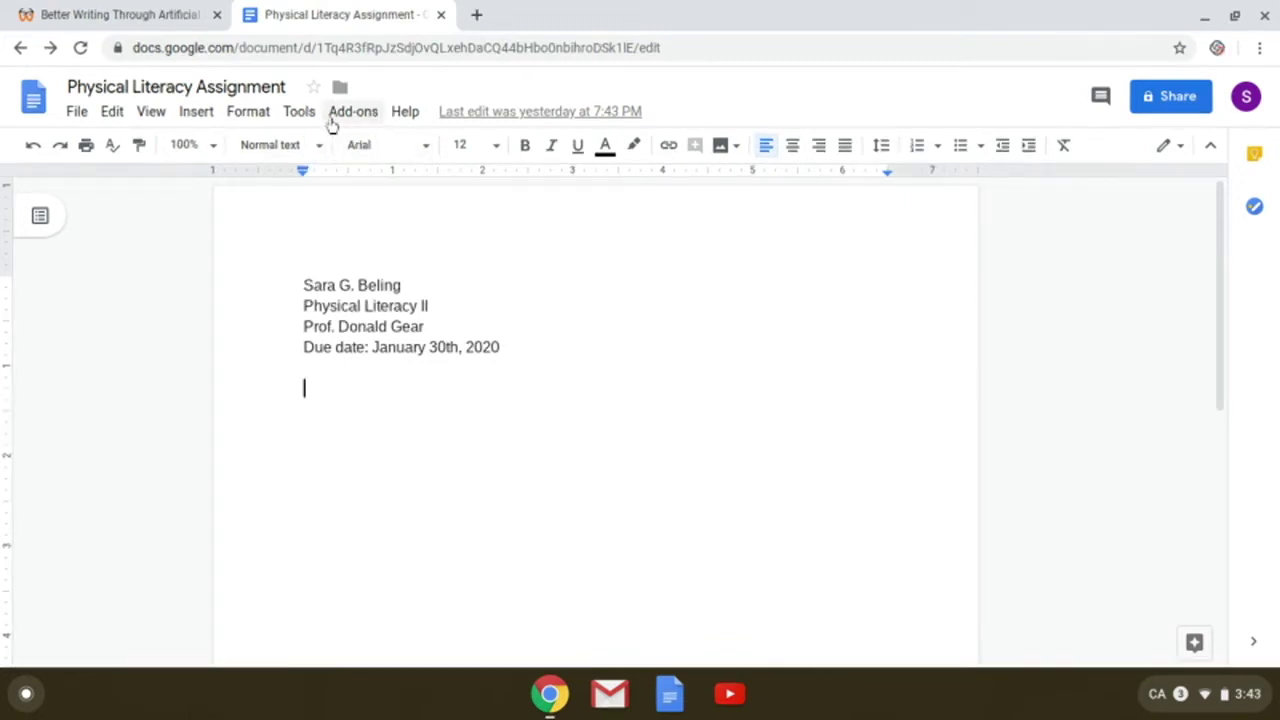
{"action": "left_click", "coordinate": [354, 112]}
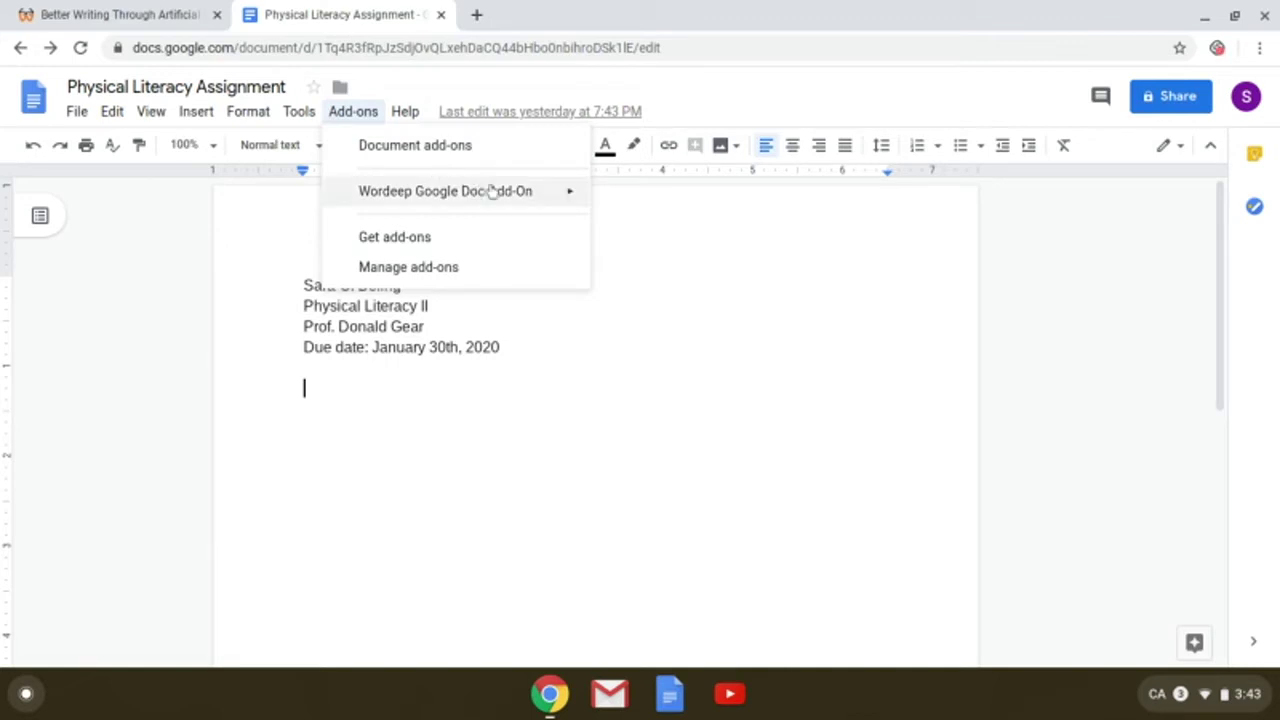
{"action": "mouse_move", "coordinate": [517, 195]}
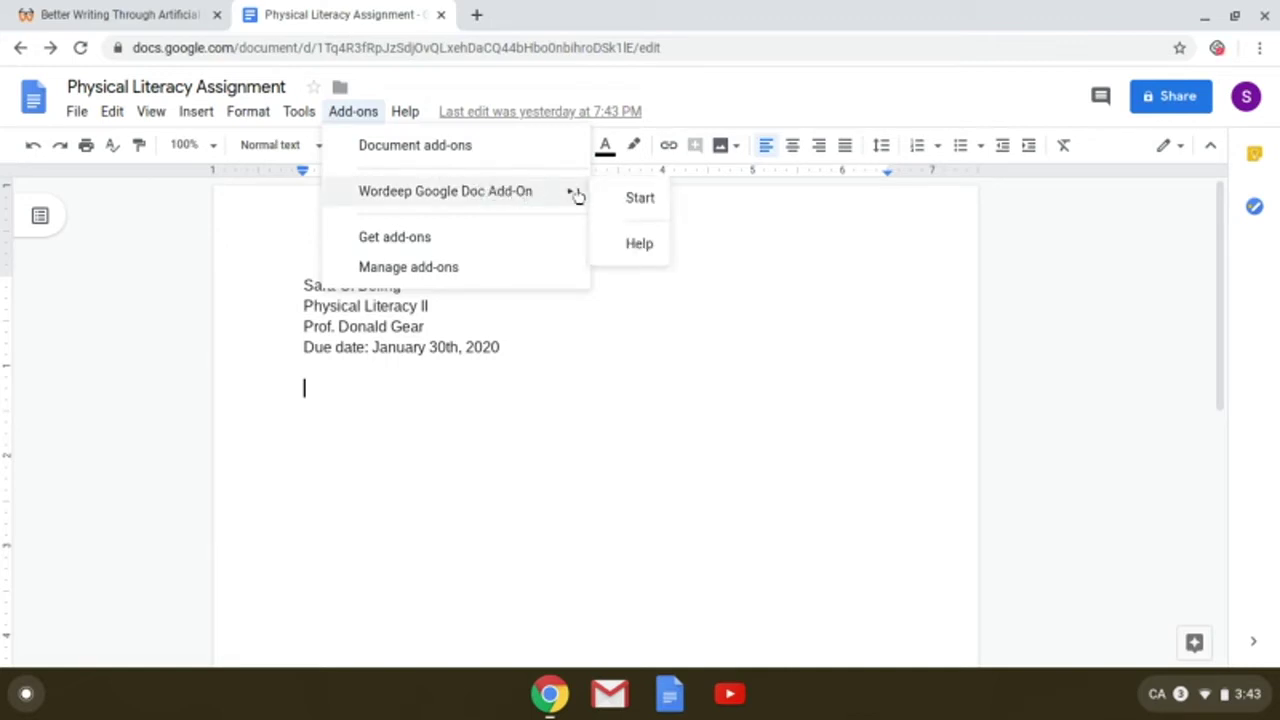
{"action": "left_click", "coordinate": [633, 199]}
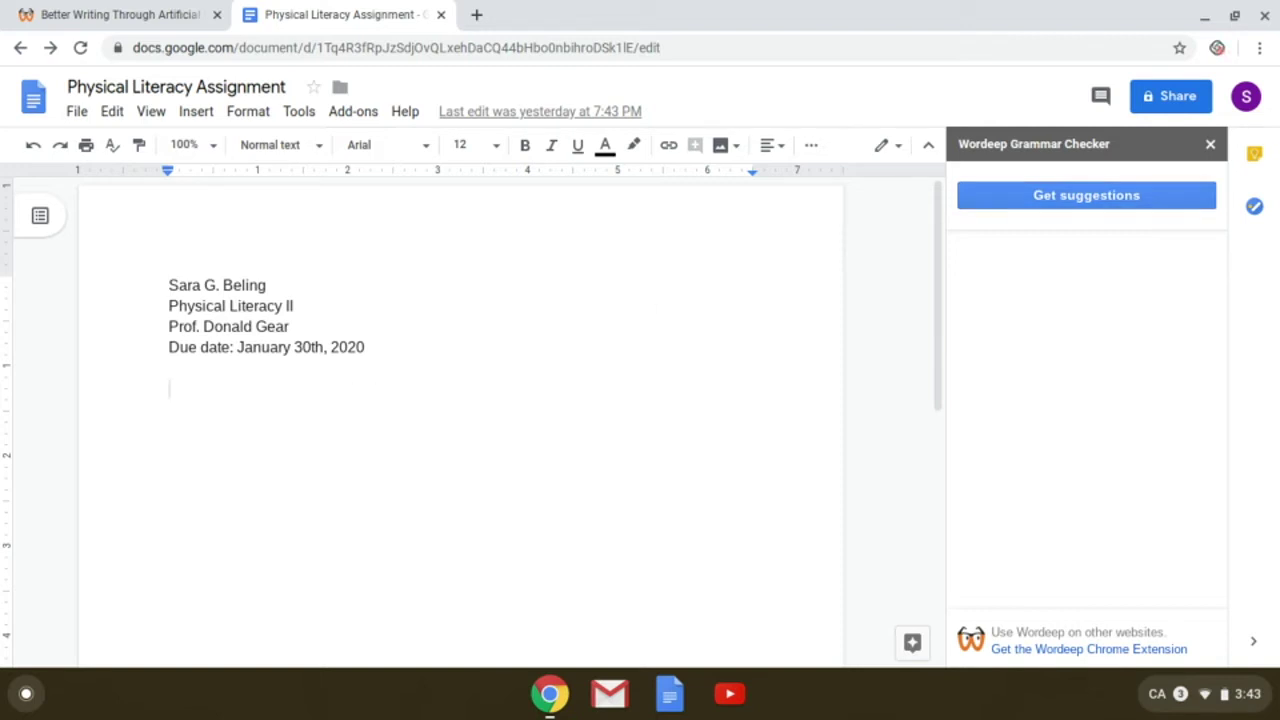
Paste the basketball/LTAD paragraph below the assignment headings with Ctrl+V
{"action": "type", "text": "Basketball is a well-known sport for individuals of all ages. The LTAD (Long Term Athlete Development) model clearly portrays the differnet stages in an athletes life that will lead him/her to become a life-long athlete and be 'fit for life'. This model is applicable to any sport, as it takes into consideration the physical and cognitive developement of an individual and properly matches them with sportrelated behavior that is is appropriate to their on going development. In this analysis; I will discuss weather basketball approperiately follows the LTAD guidelines and promotes suitable level of physical literacy."}
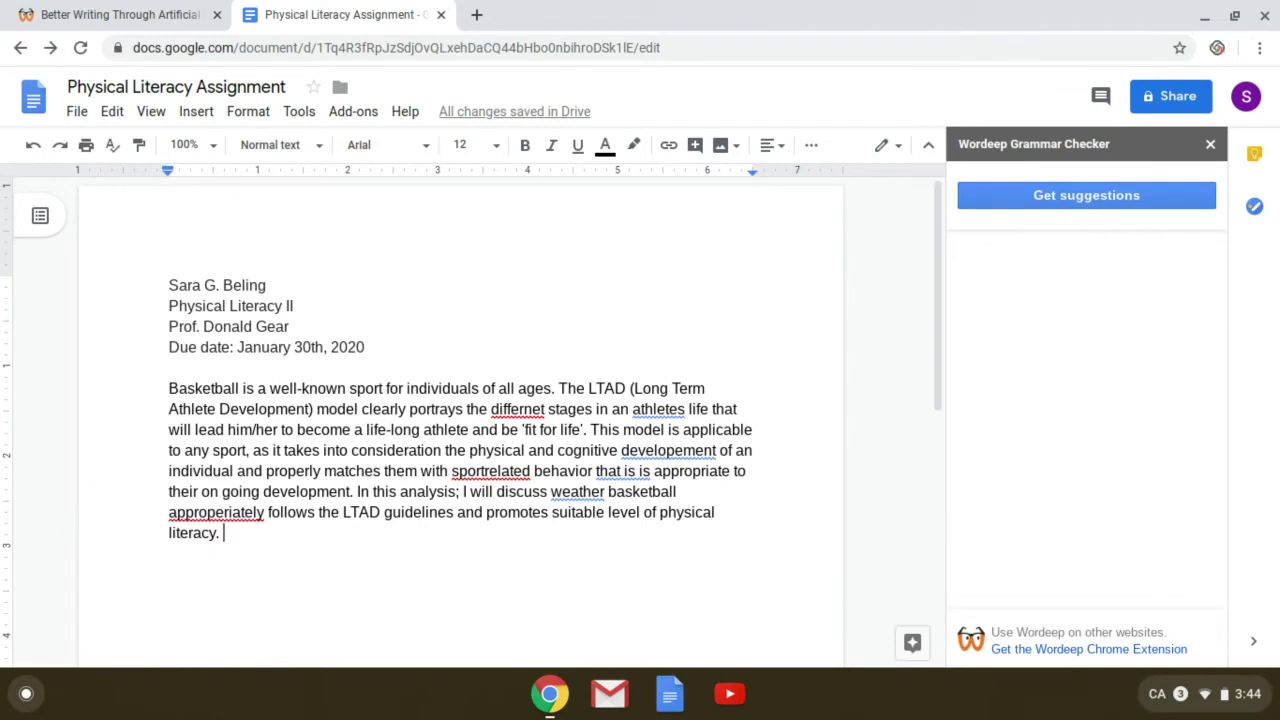
Get Wordeep suggestions and correct 'differnet' to 'different'
{"action": "left_click", "coordinate": [1088, 203]}
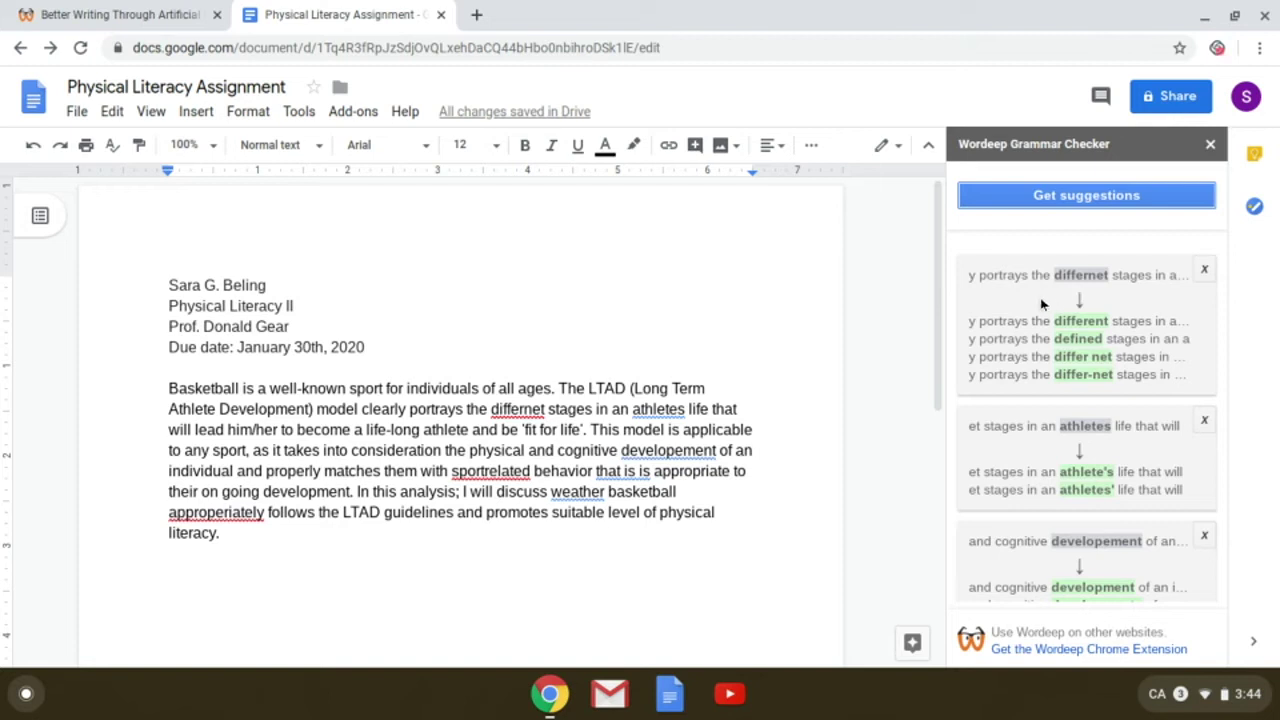
{"action": "left_click", "coordinate": [1020, 302]}
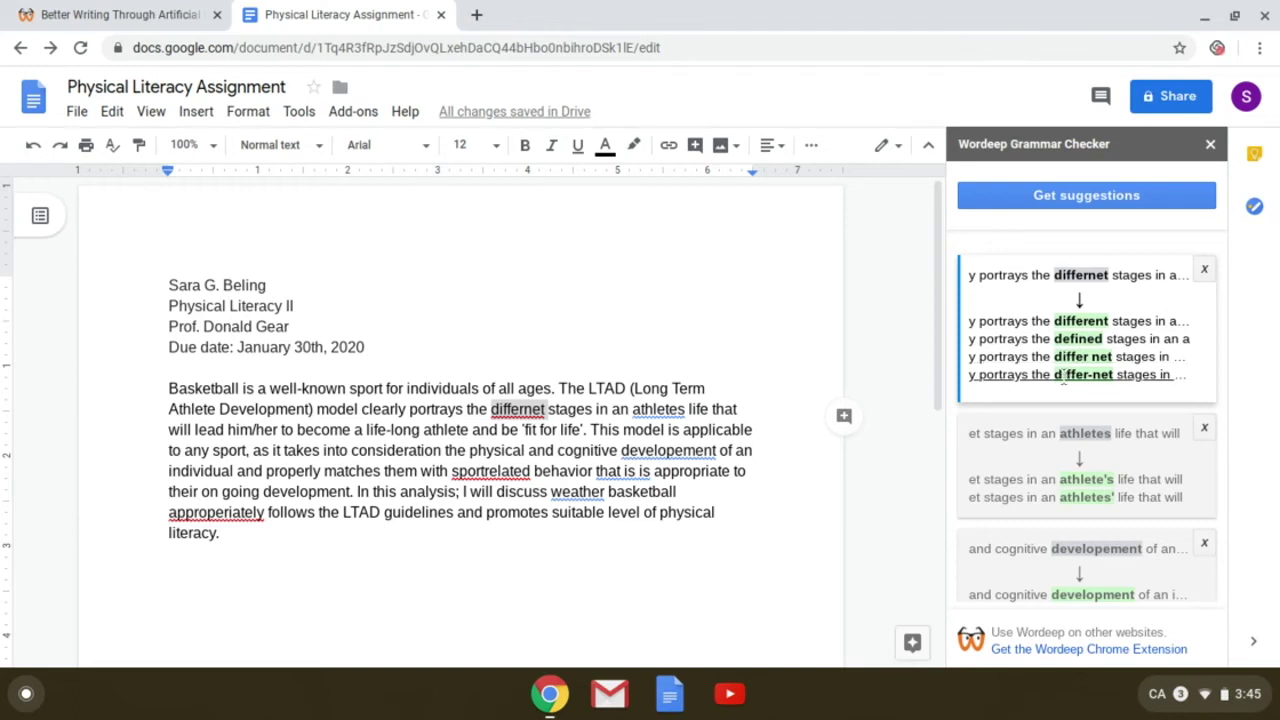
{"action": "left_click", "coordinate": [1110, 321]}
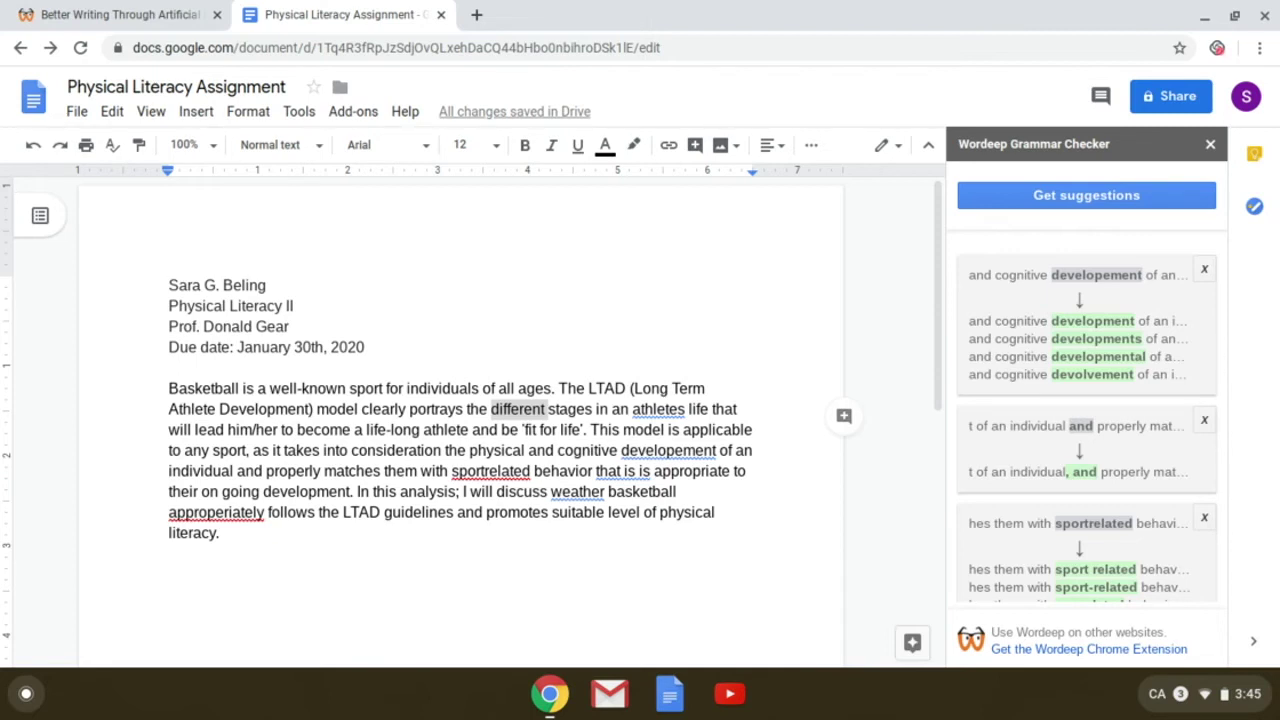
Apply 'development', a comma after 'individual', 'sport-related', and remove the duplicate 'is'
{"action": "left_click", "coordinate": [1050, 308]}
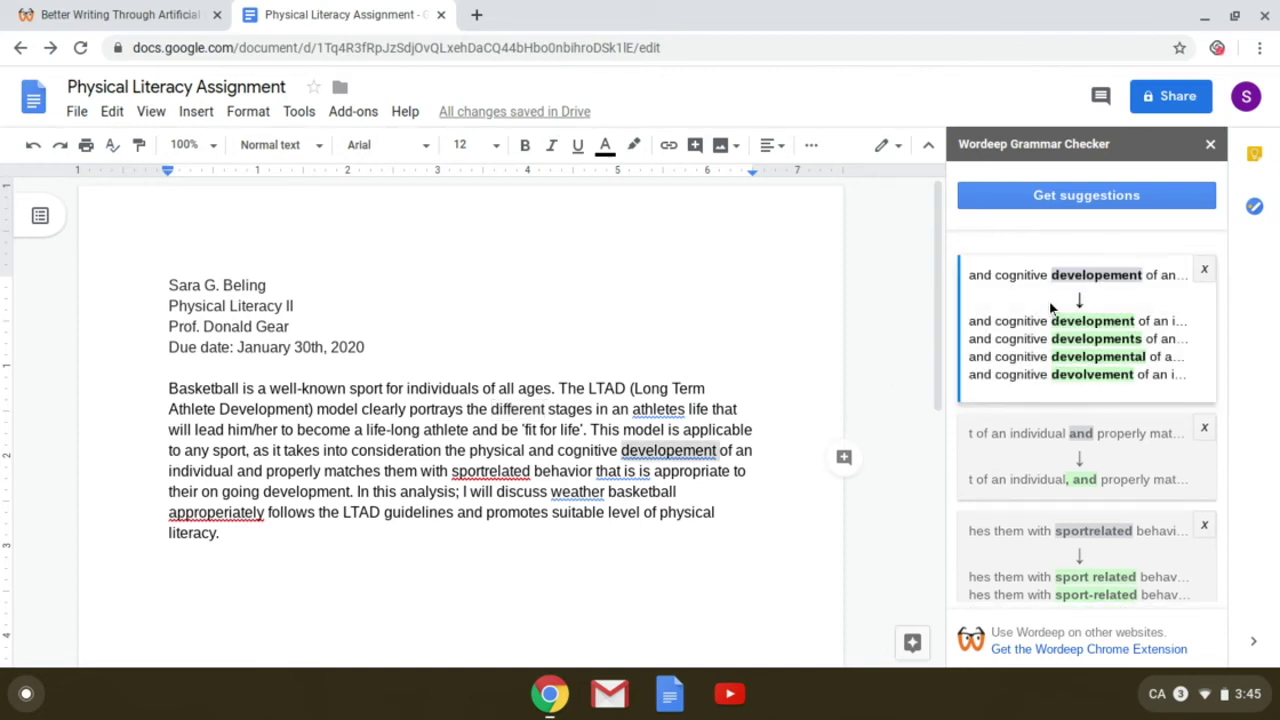
{"action": "left_click", "coordinate": [1076, 322]}
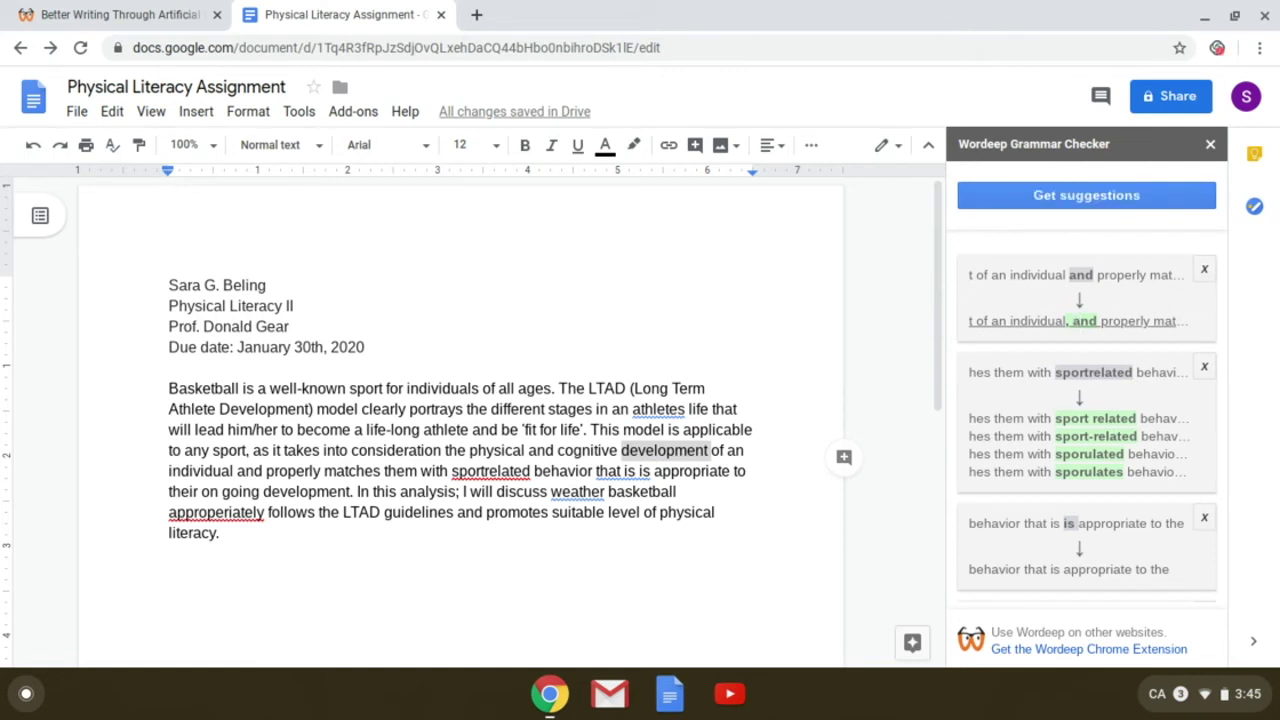
{"action": "left_click", "coordinate": [1058, 298]}
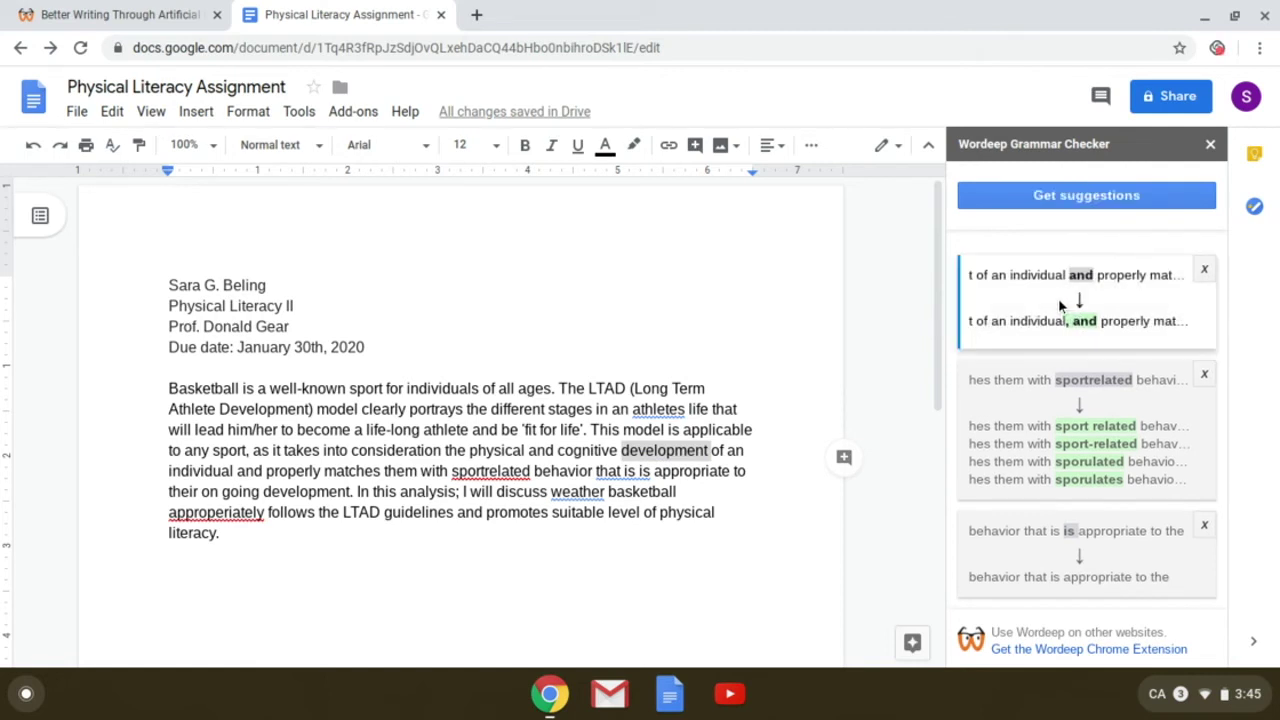
{"action": "left_click", "coordinate": [1084, 322]}
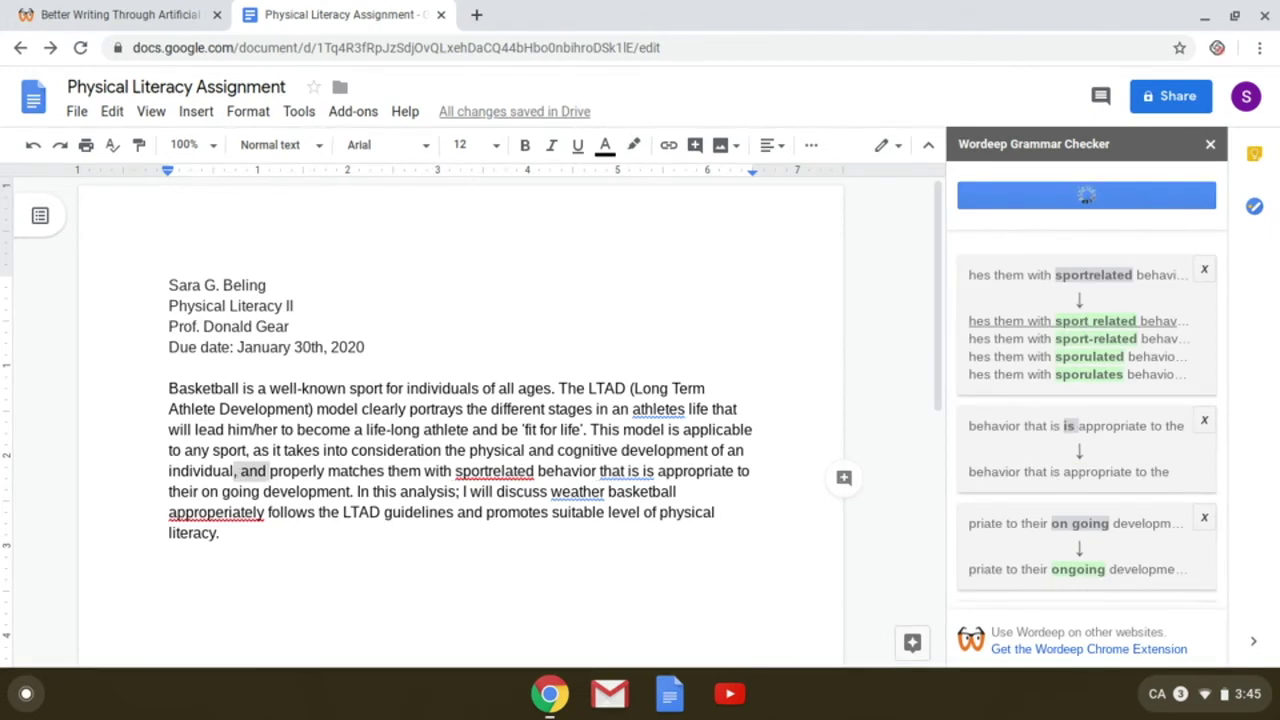
{"action": "left_click", "coordinate": [1113, 302]}
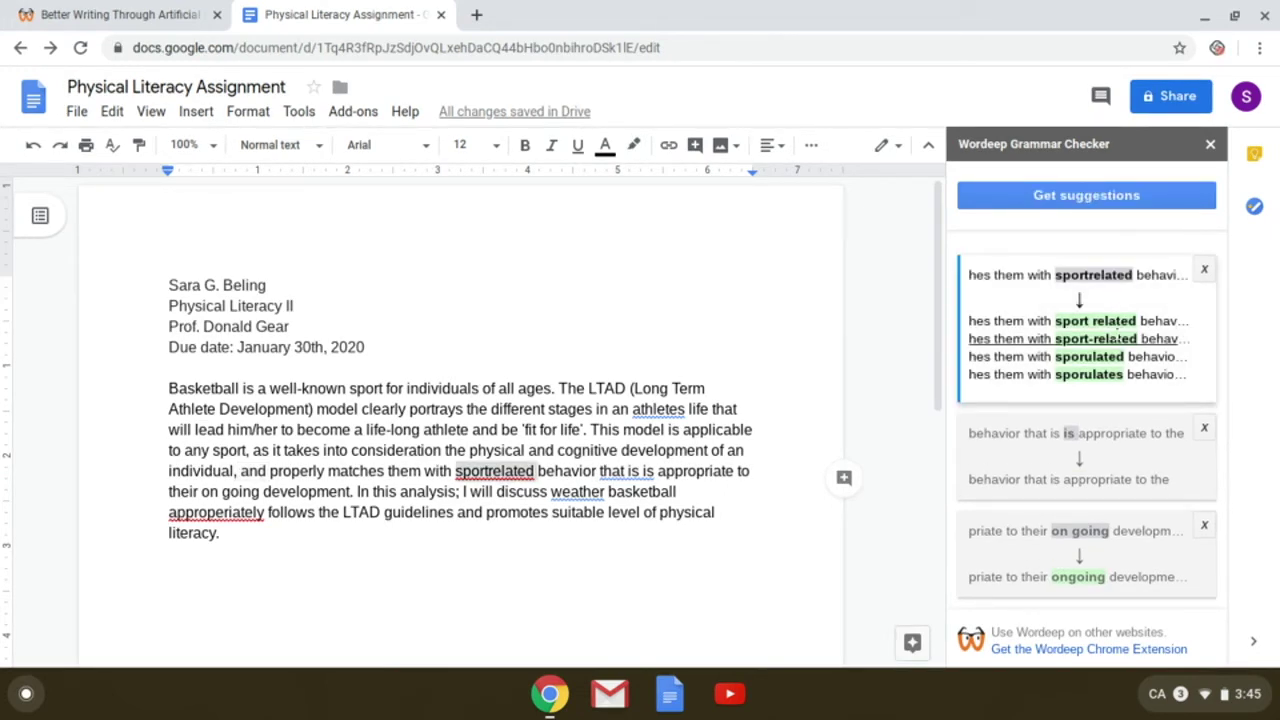
{"action": "left_click", "coordinate": [1117, 340]}
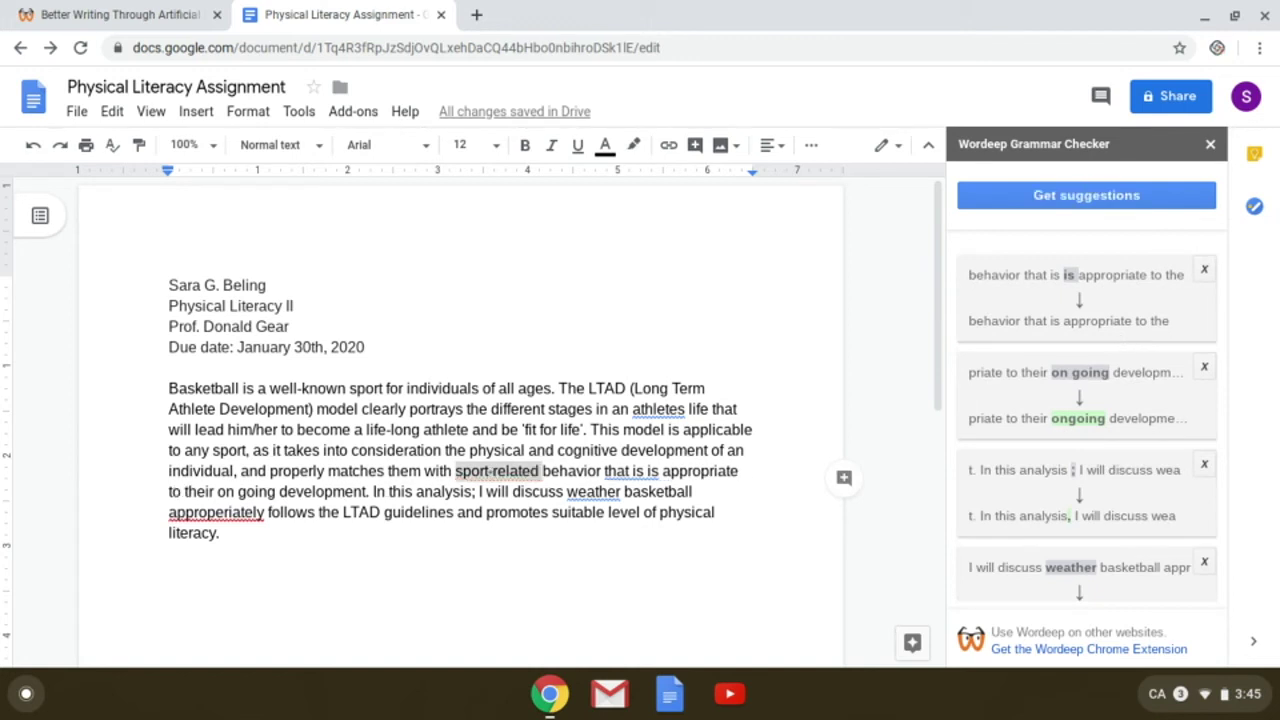
{"action": "left_click", "coordinate": [1110, 311]}
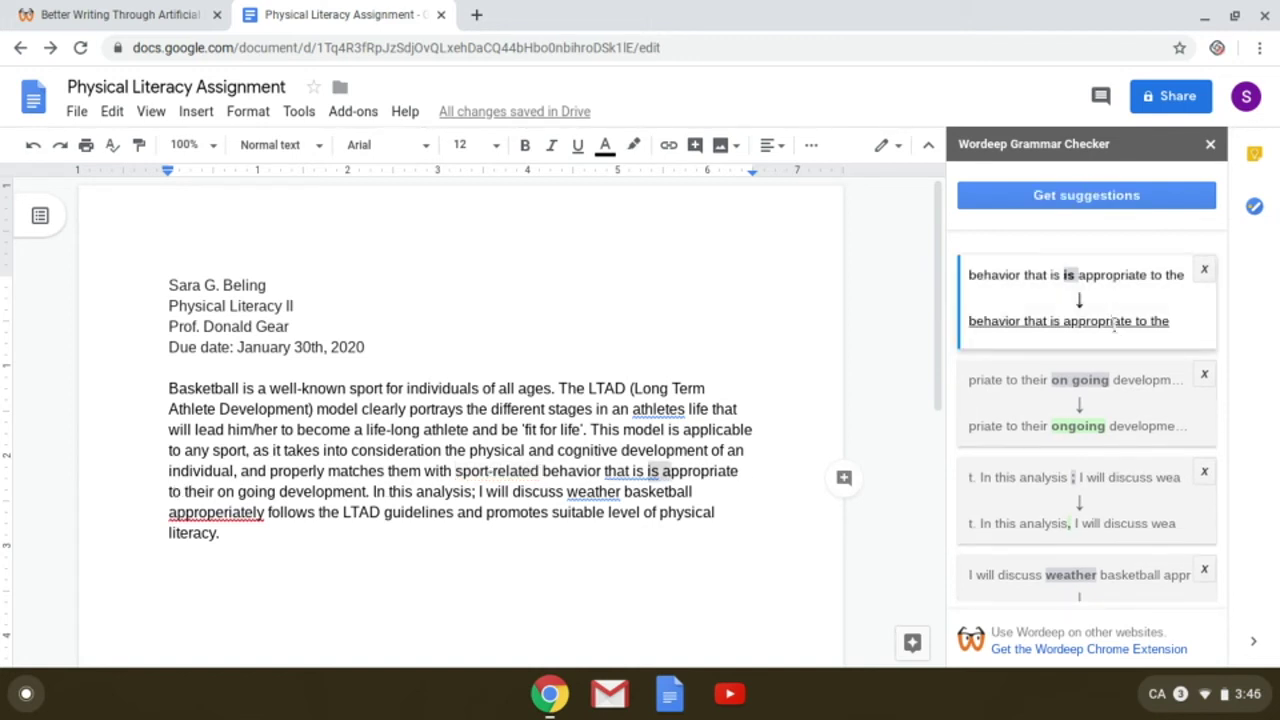
{"action": "left_click", "coordinate": [1113, 322]}
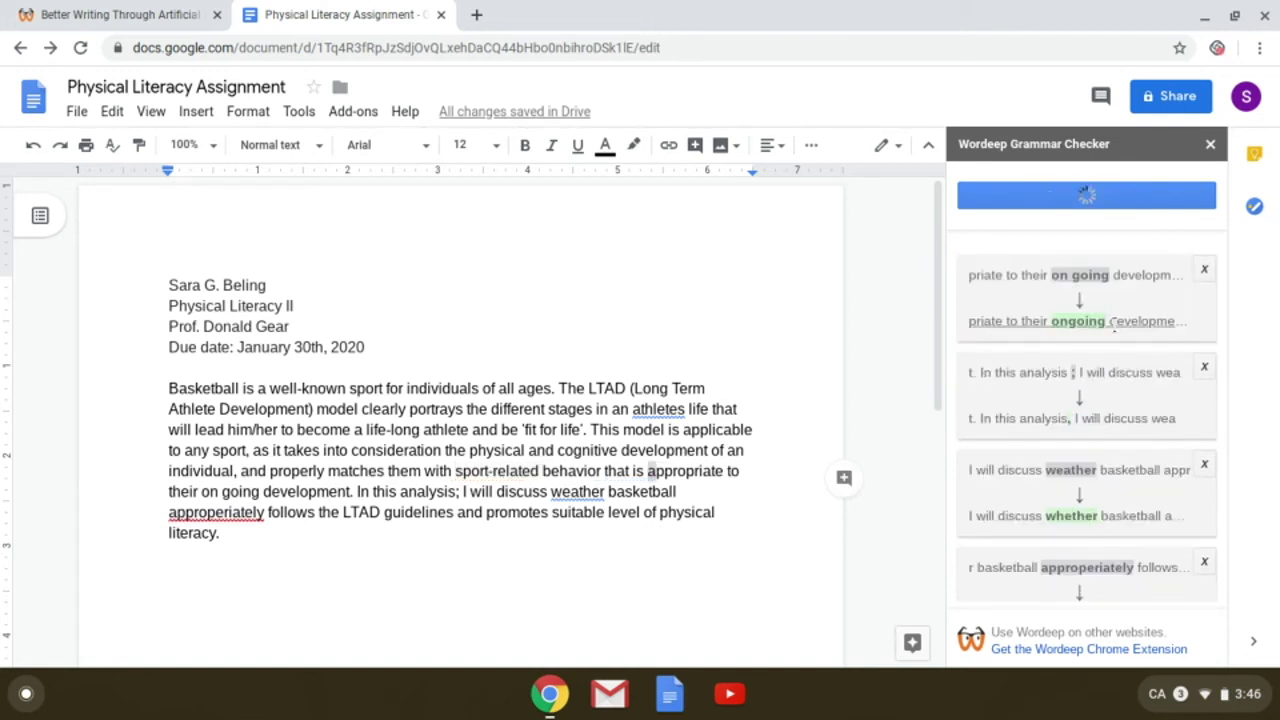
Apply 'ongoing', a comma instead of the semicolon after 'analysis', and 'whether'
{"action": "left_click", "coordinate": [1107, 301]}
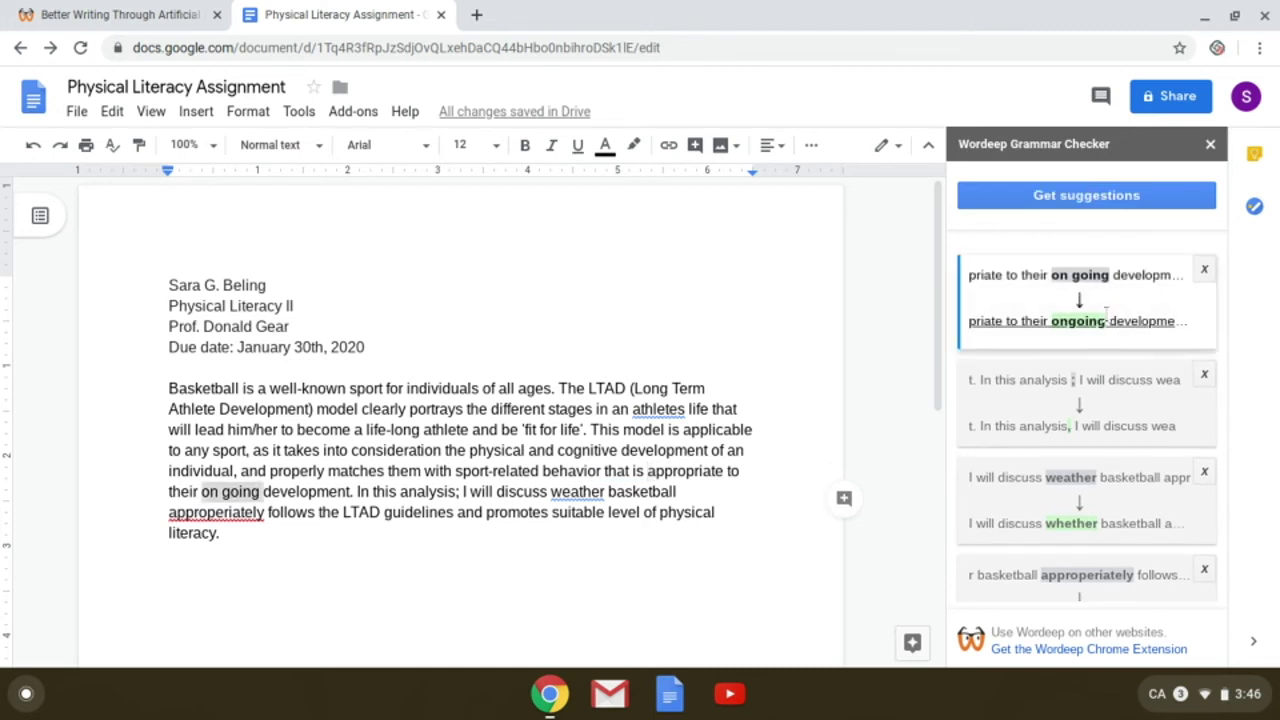
{"action": "left_click", "coordinate": [1106, 321]}
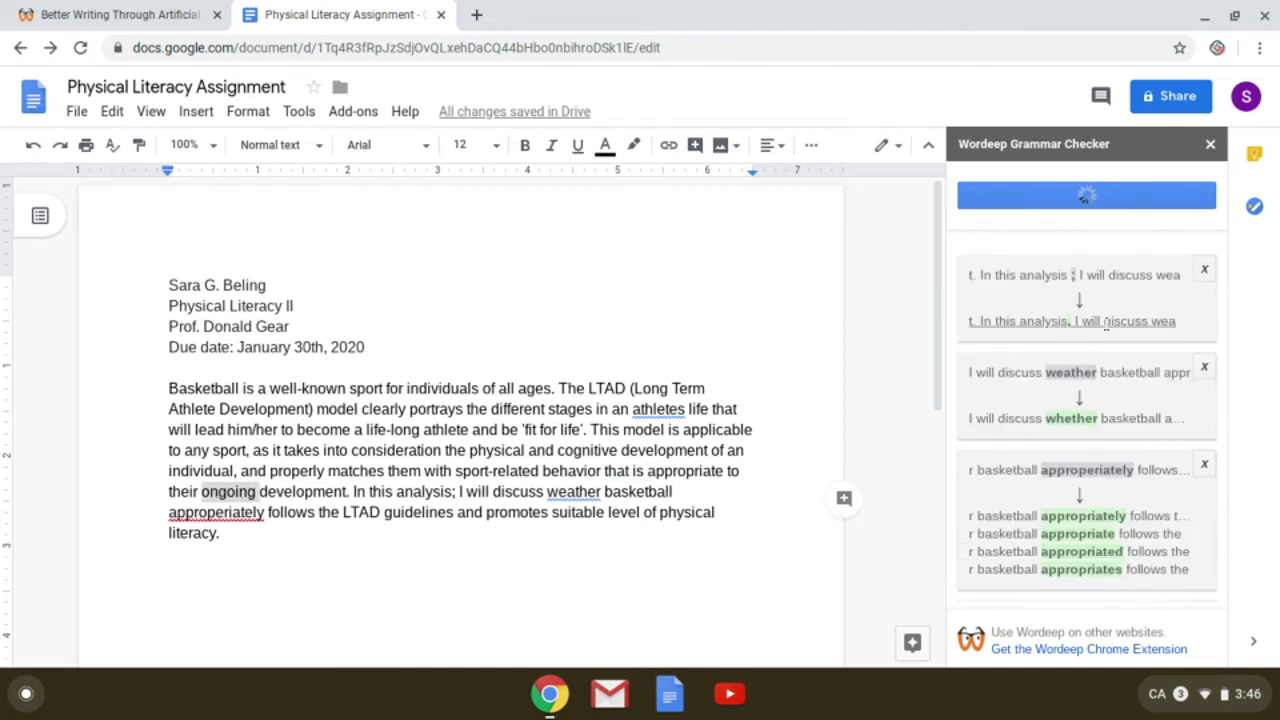
{"action": "left_click", "coordinate": [1117, 305]}
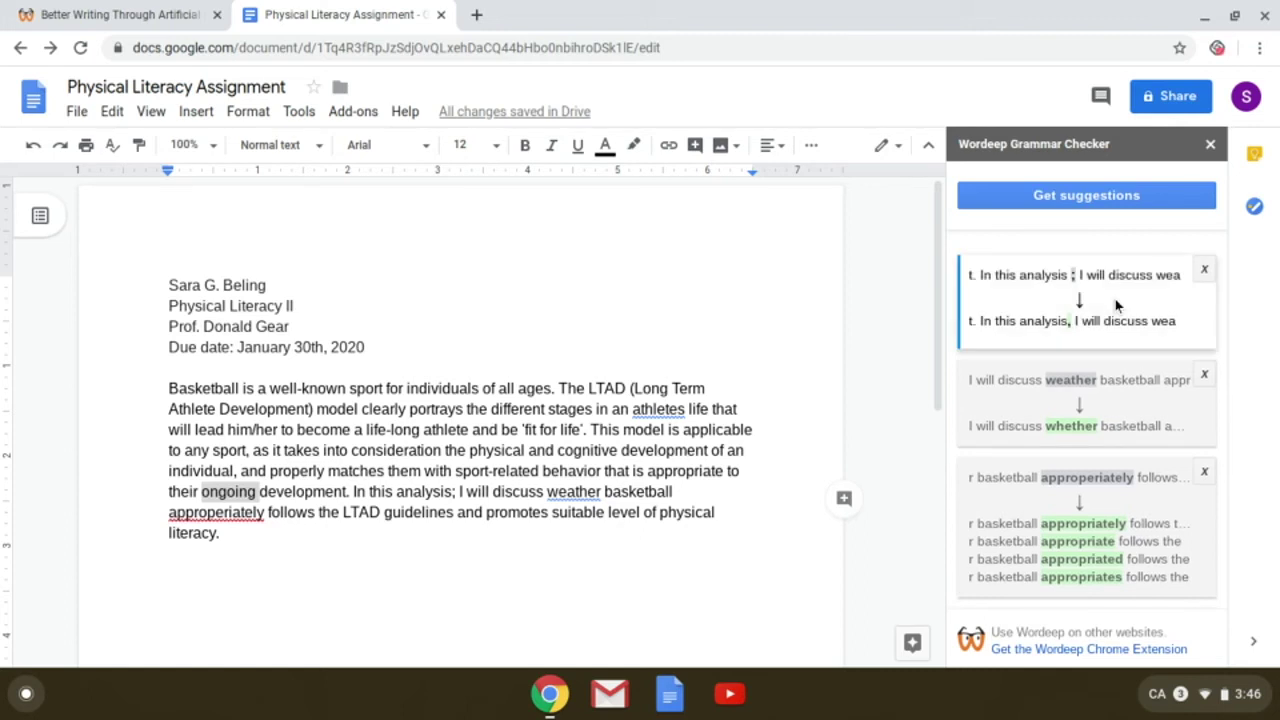
{"action": "left_click", "coordinate": [1117, 321]}
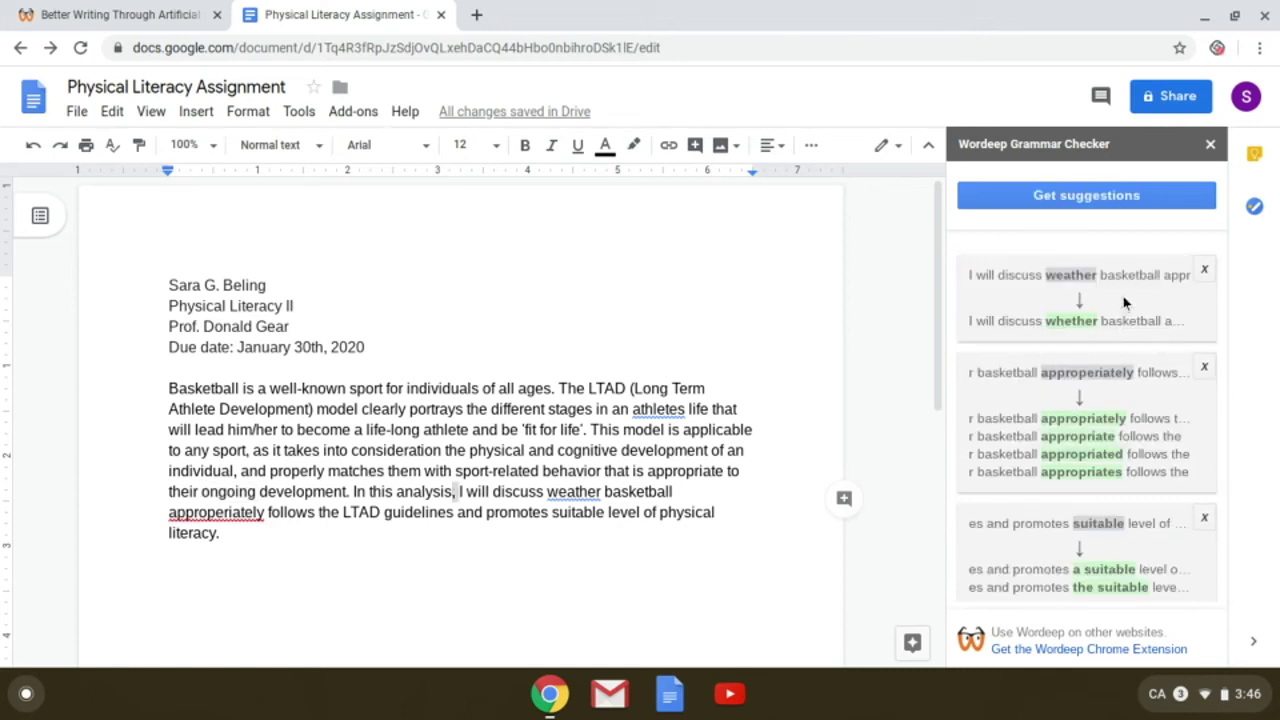
{"action": "left_click", "coordinate": [1120, 298]}
{"action": "left_click", "coordinate": [1122, 321]}
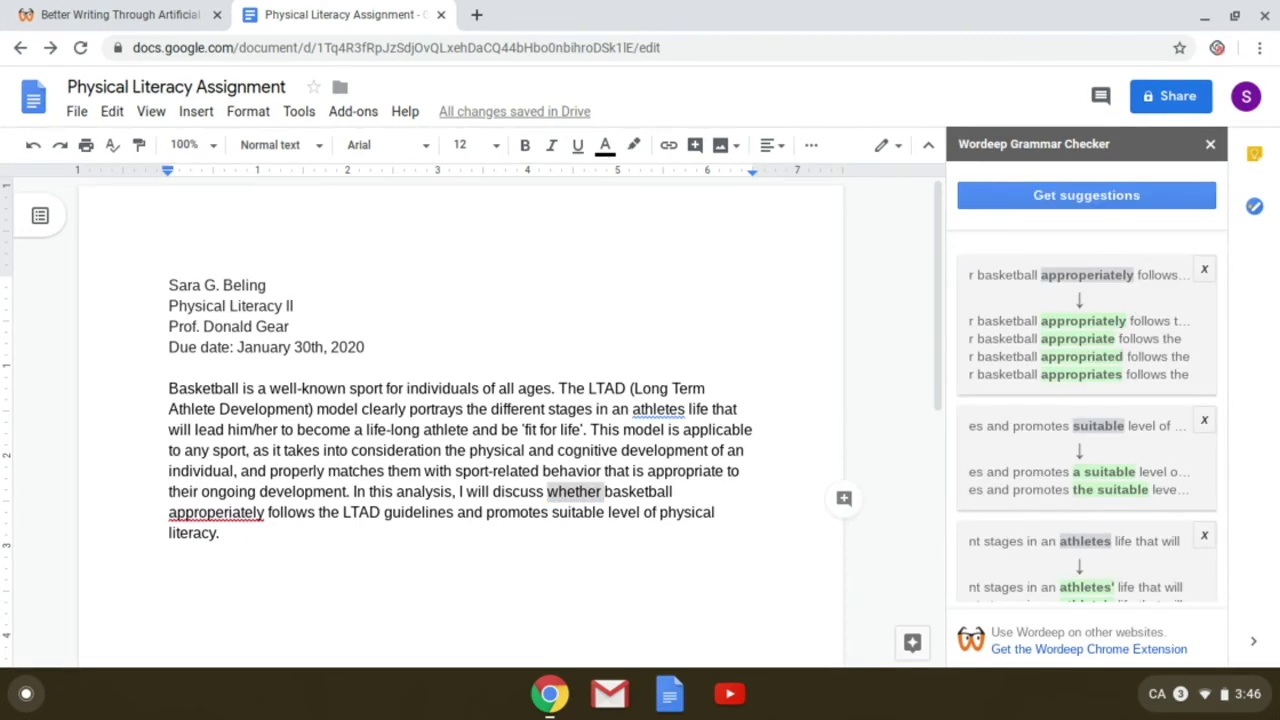
Apply 'appropriately', 'a suitable level', and 'athlete's' to finish the suggestion list
{"action": "left_click", "coordinate": [1134, 314]}
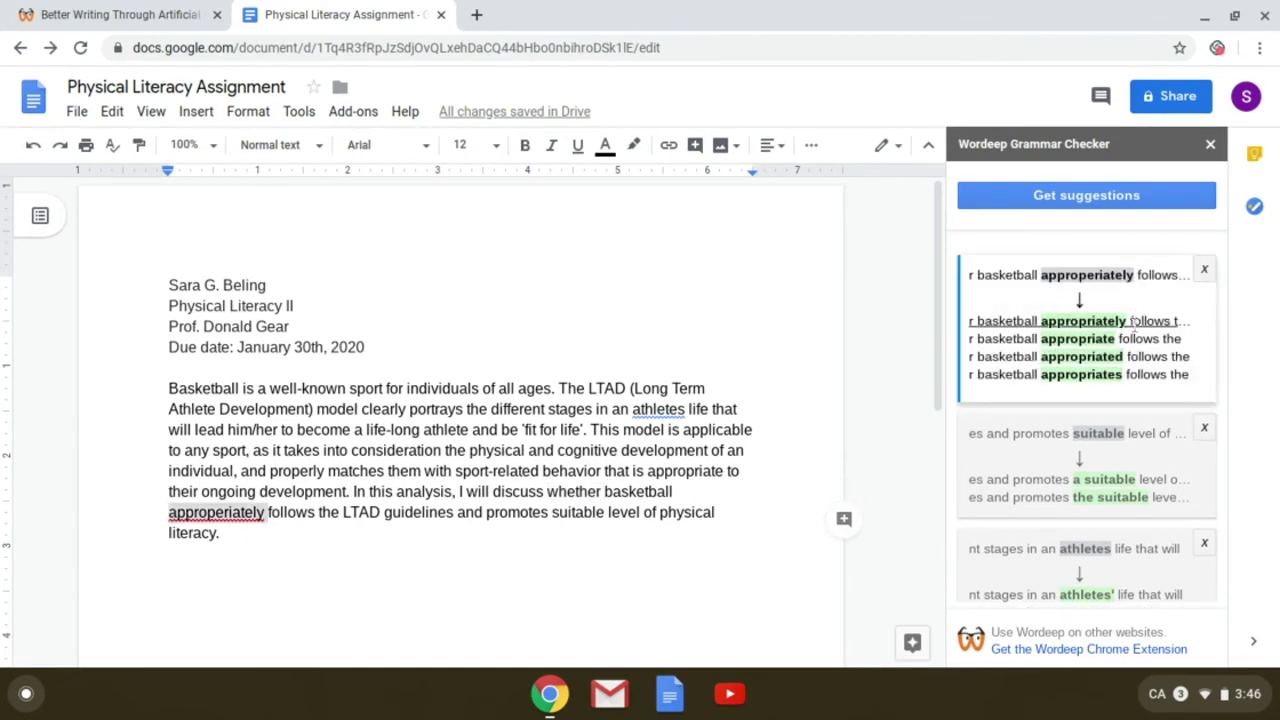
{"action": "left_click", "coordinate": [1134, 321]}
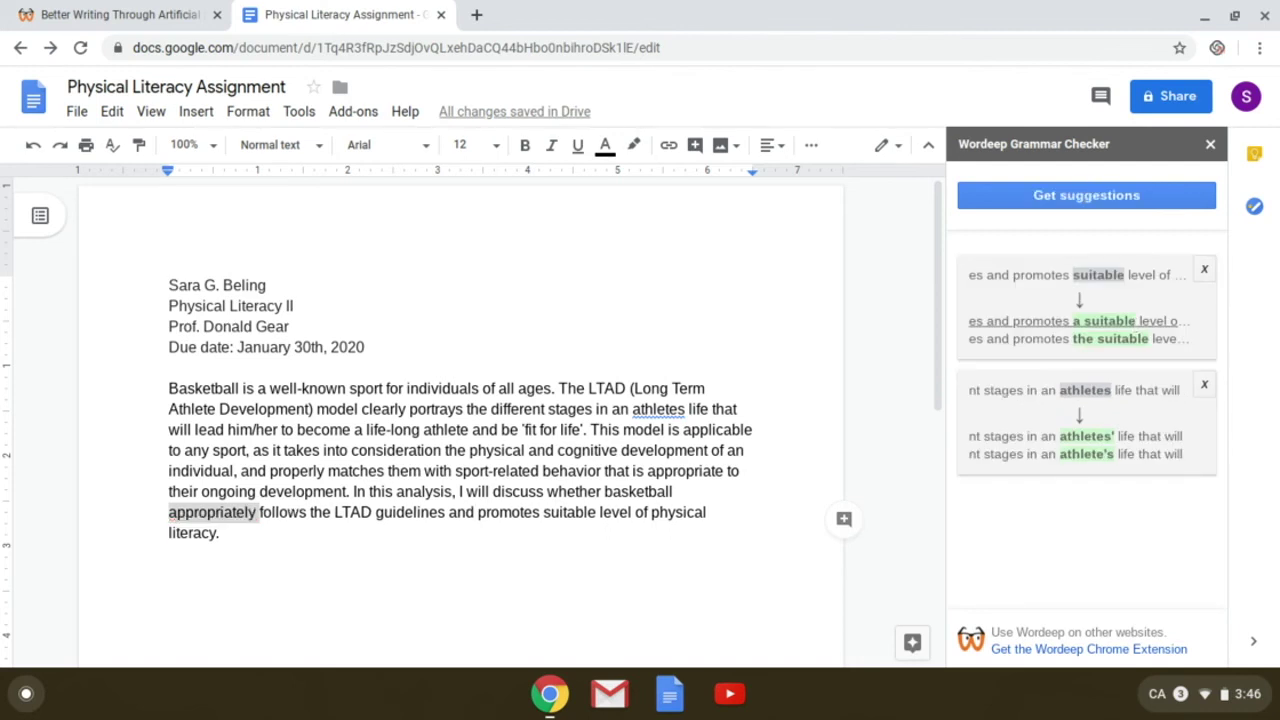
{"action": "left_click", "coordinate": [1138, 310]}
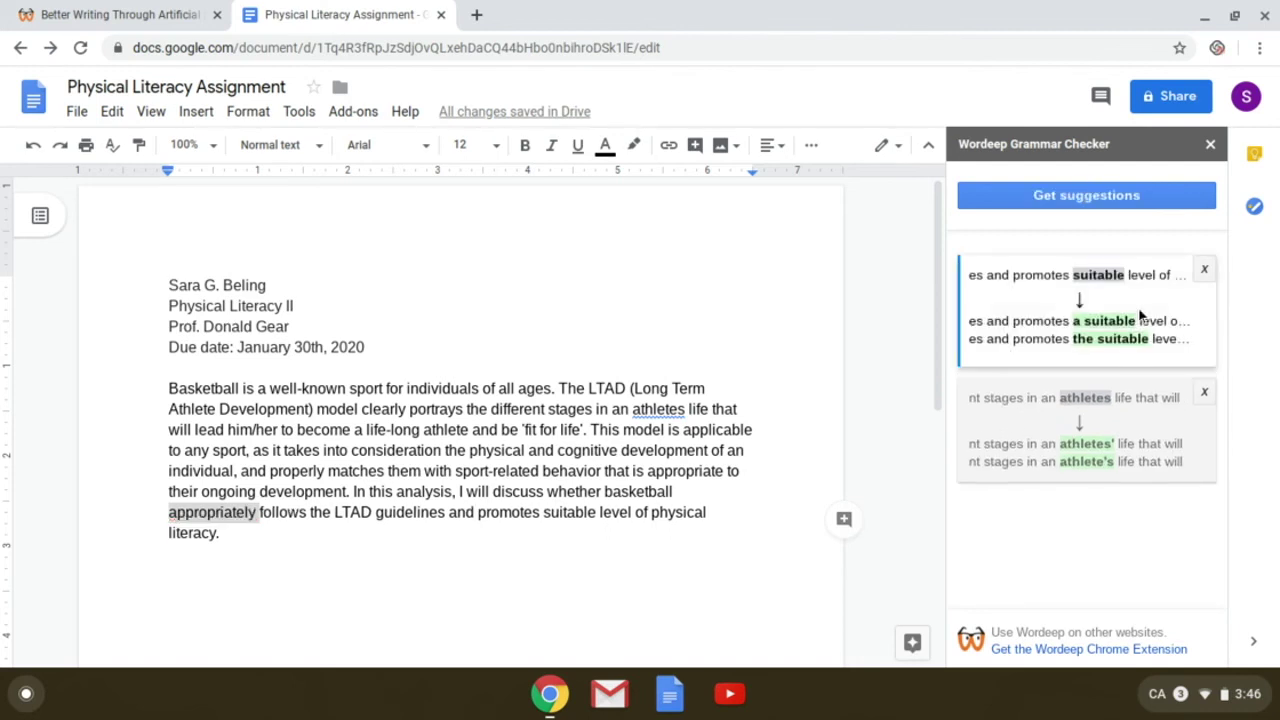
{"action": "left_click", "coordinate": [1138, 321]}
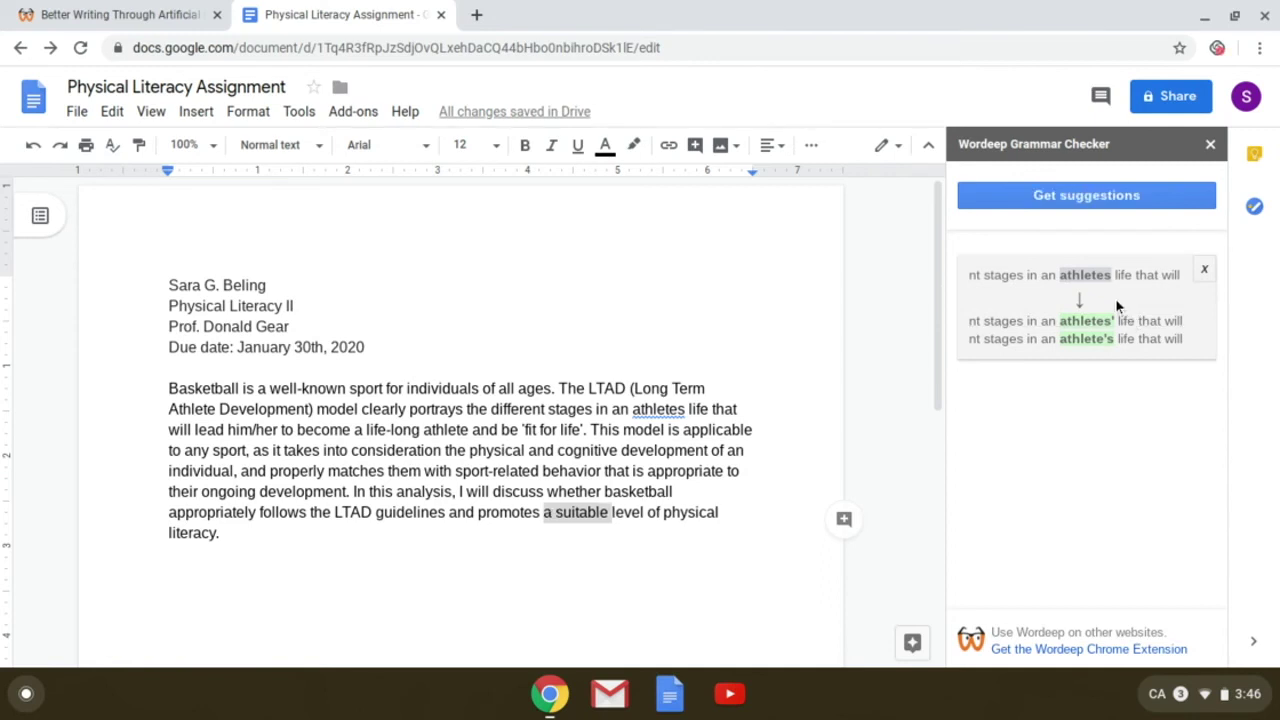
{"action": "left_click", "coordinate": [1115, 298]}
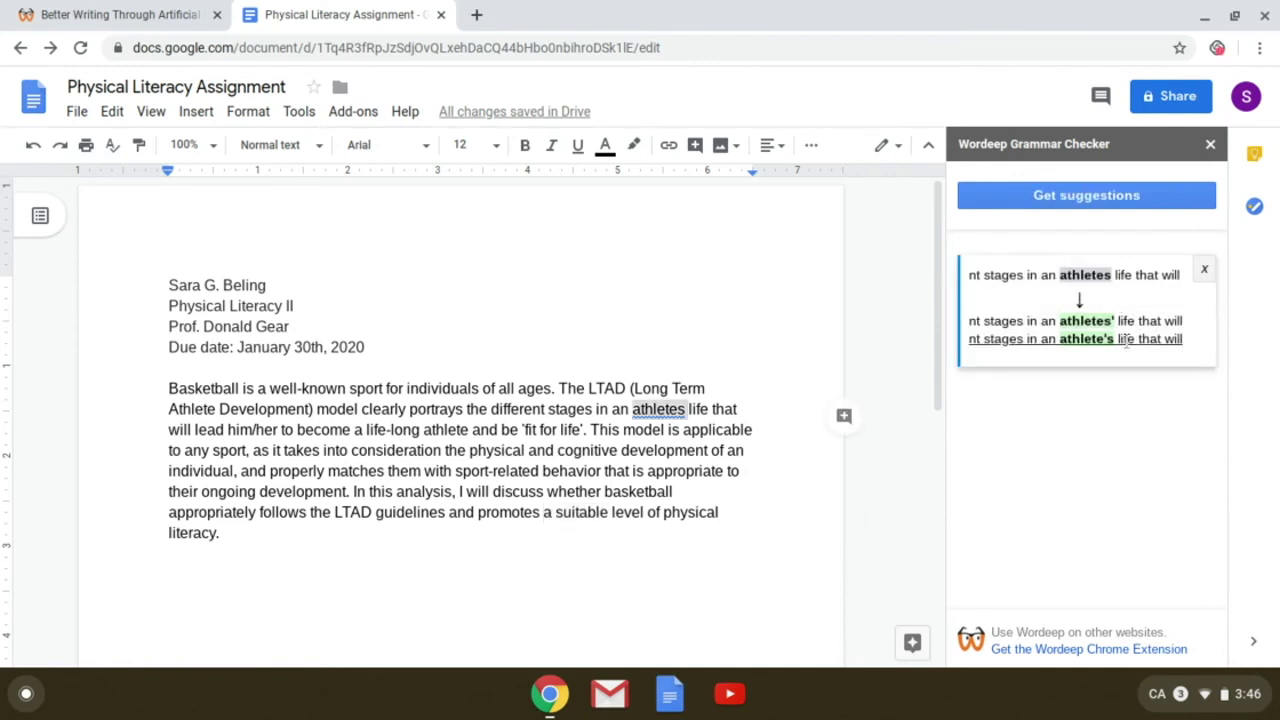
{"action": "left_click", "coordinate": [1126, 339]}
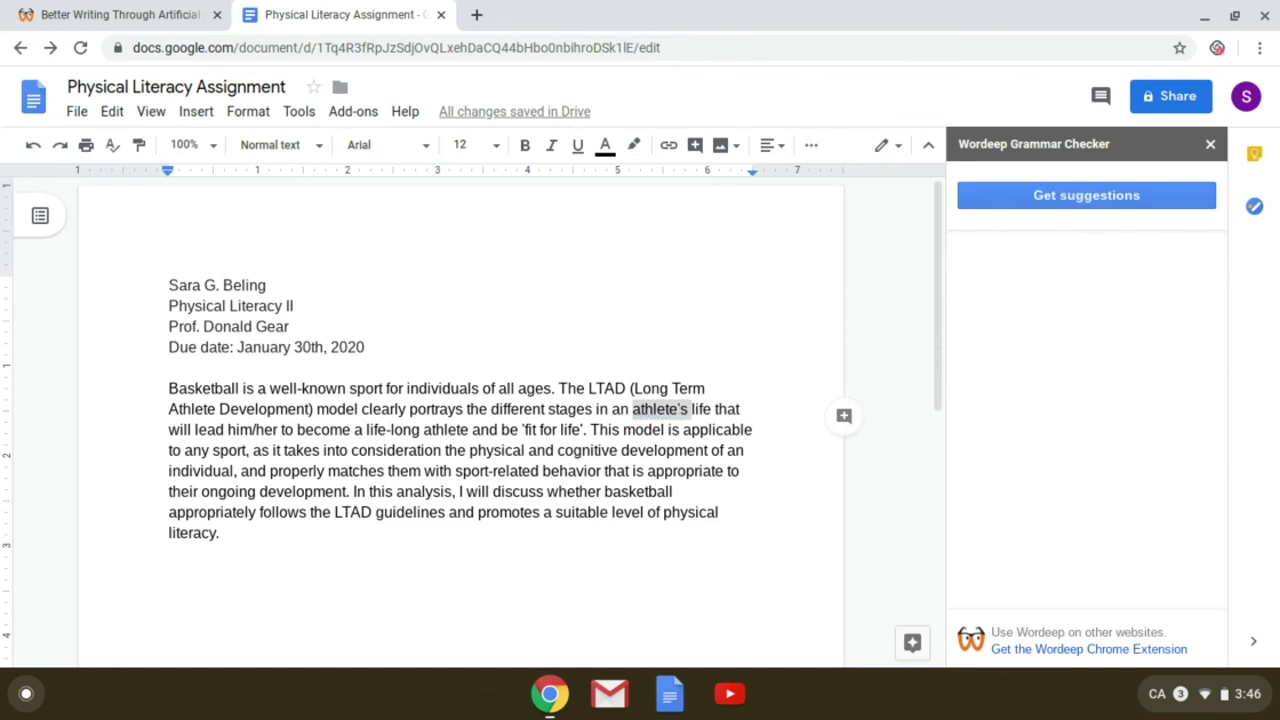
{"action": "left_click", "coordinate": [531, 535]}
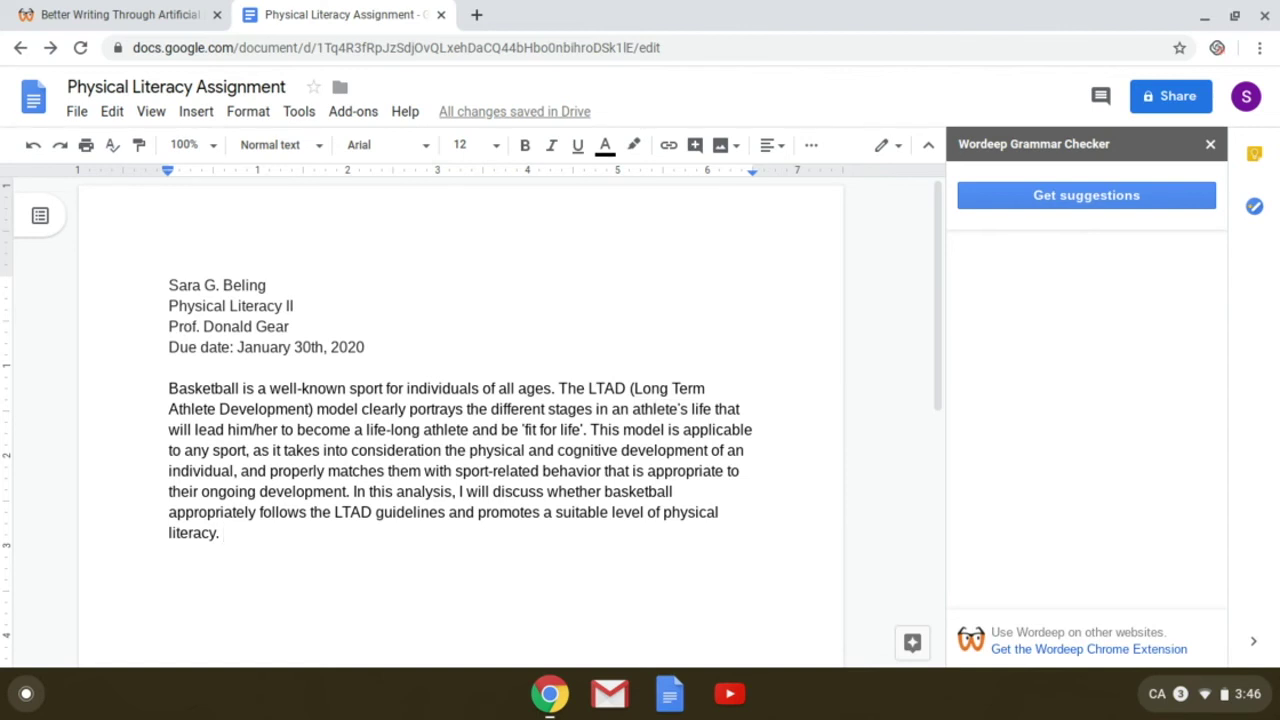
{"action": "scroll", "coordinate": [460, 420], "scroll_direction": "down", "scroll_amount": 1}
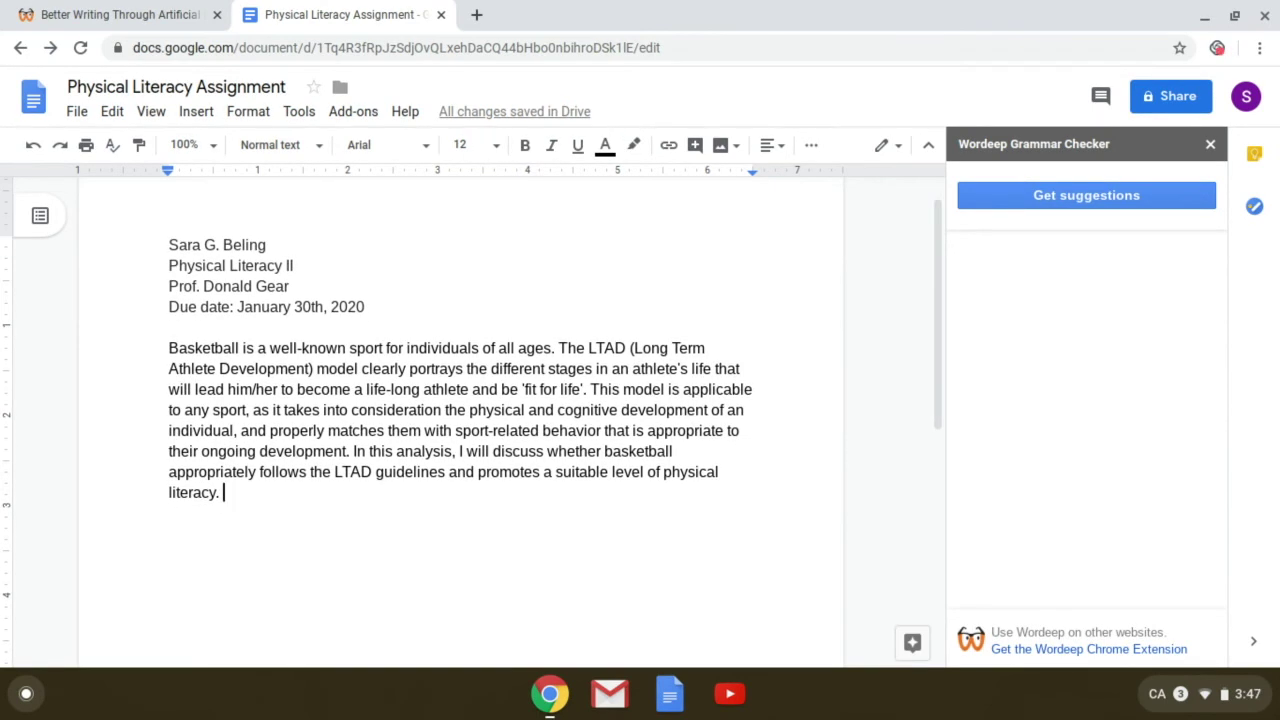